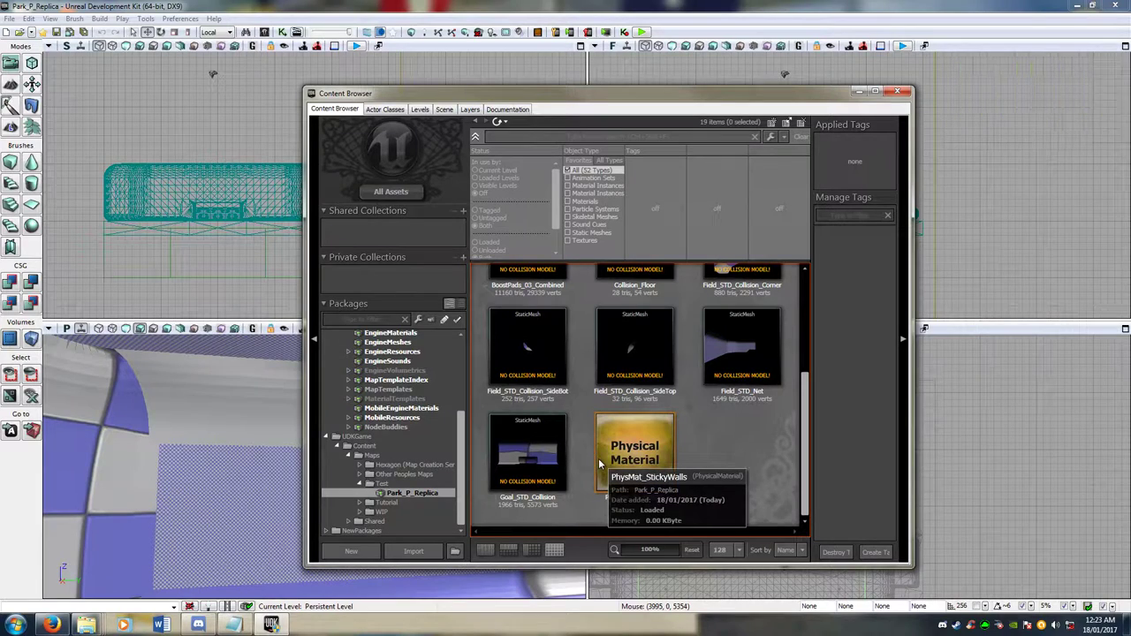
Start a new constant material instance from M_Shader_SimpleTranslucent_Invisible in the Engine_MI_Shaders package
left_click_drag(461, 446, 459, 368)
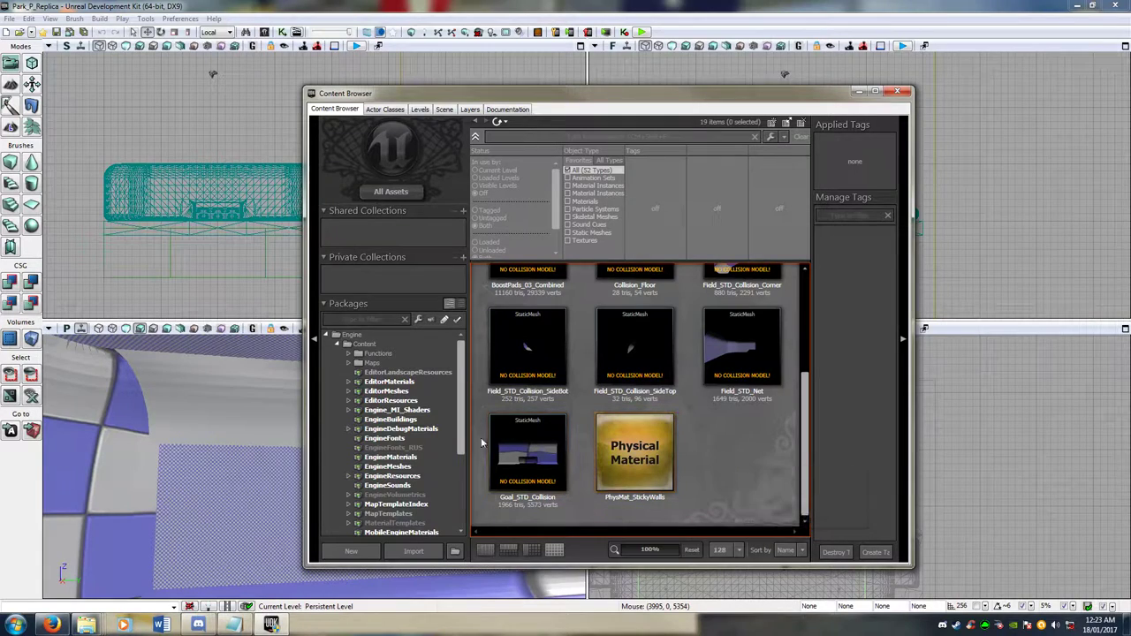
left_click(404, 413)
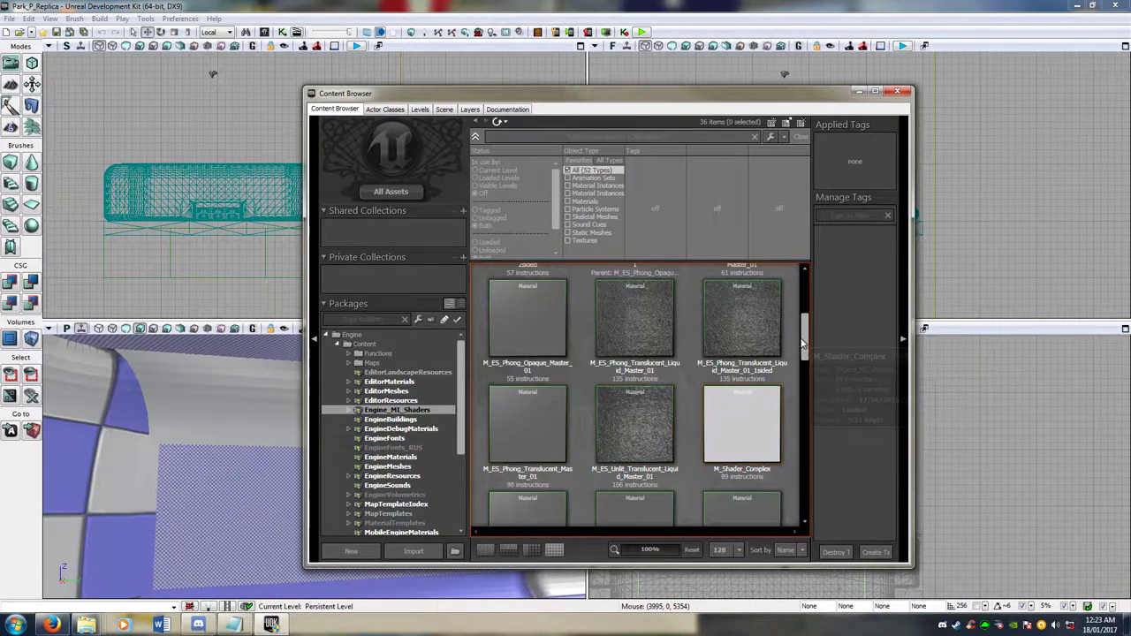
left_click_drag(803, 338, 794, 362)
scroll(794, 371, "down", 3)
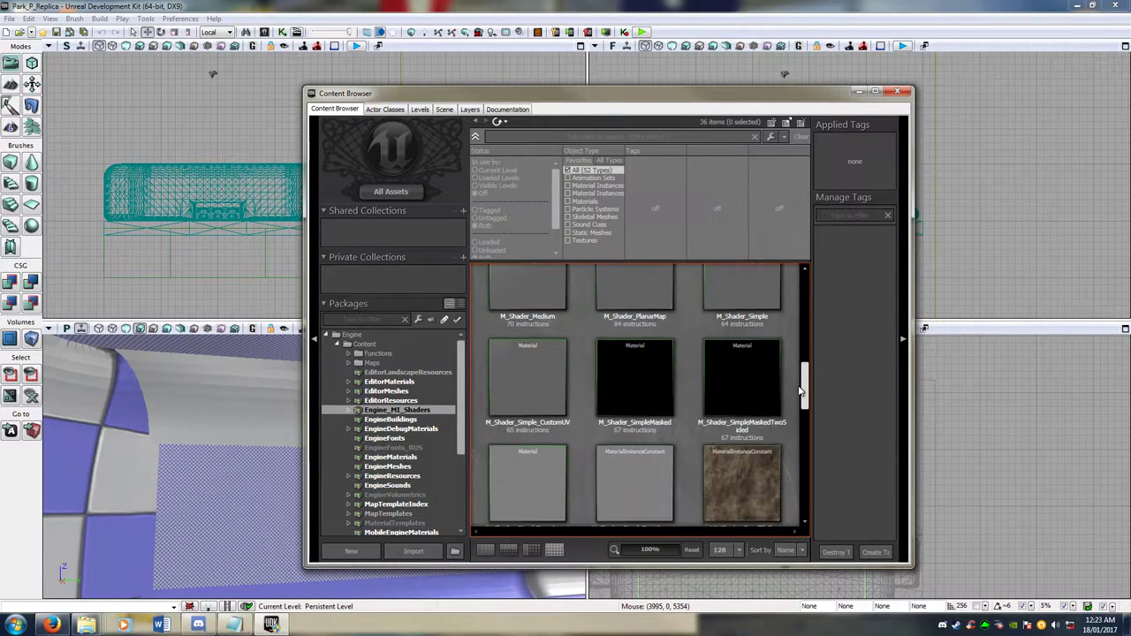
right_click(620, 420)
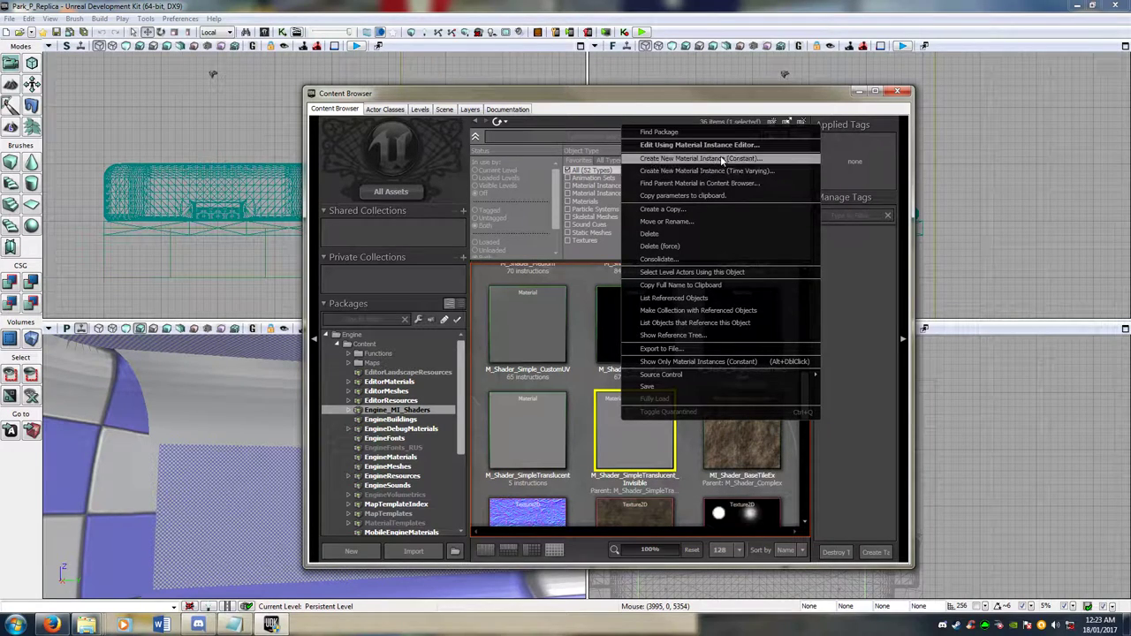
left_click(722, 160)
key("Tab")
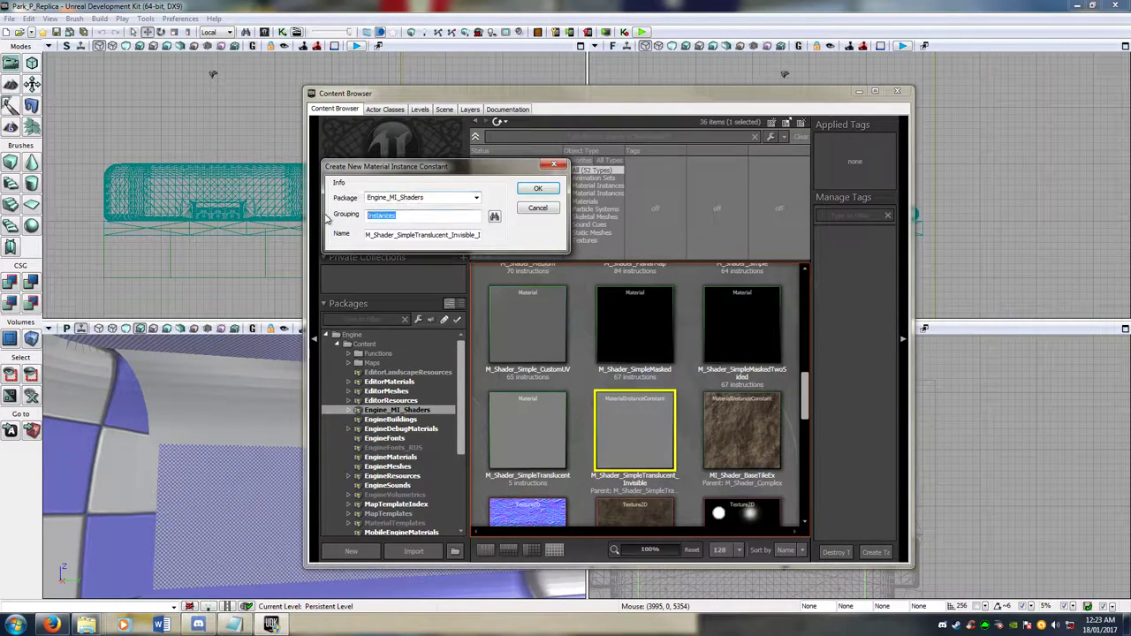
Set the new instance's package to Park_P_Replica, name it Mat_Net1 and create it
left_click(476, 198)
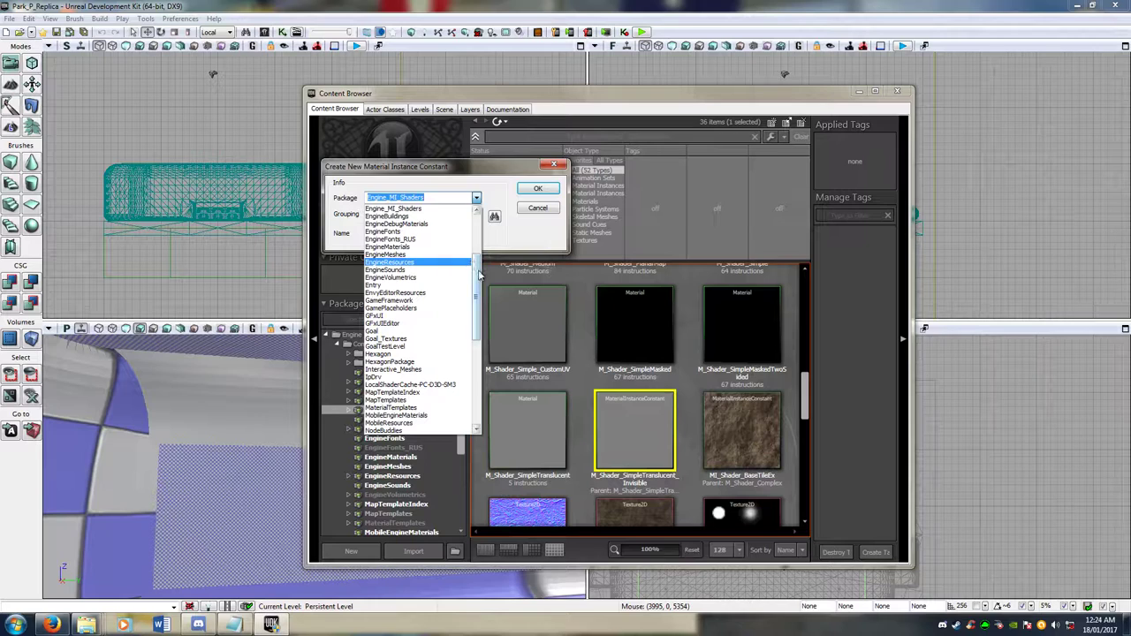
scroll(481, 281, "down", 2)
scroll(473, 296, "down", 4)
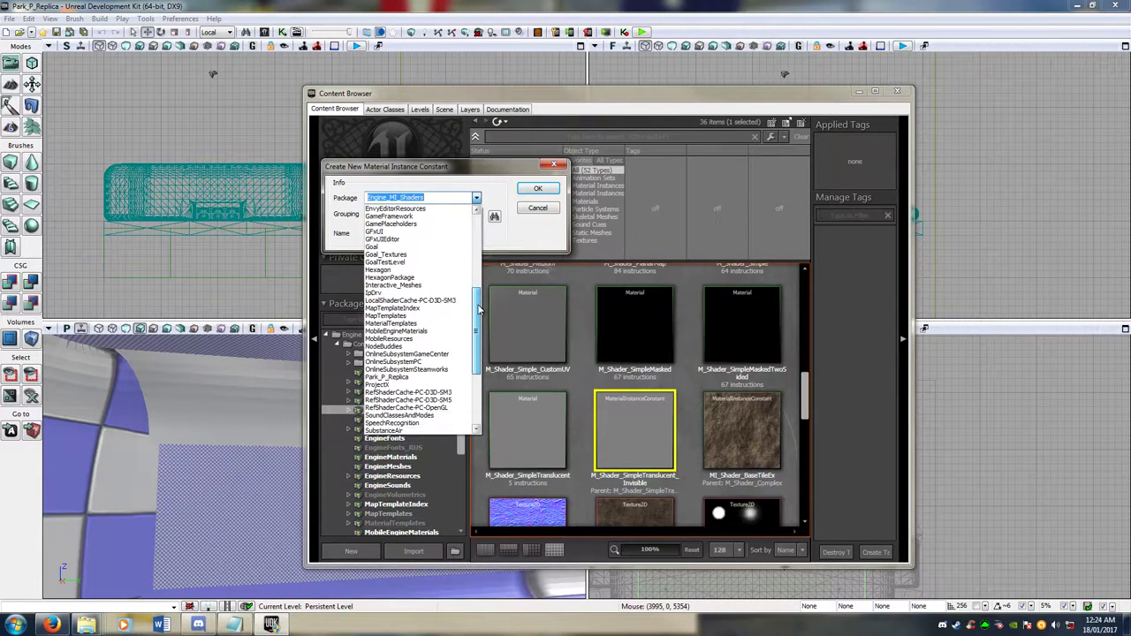
left_click(429, 363)
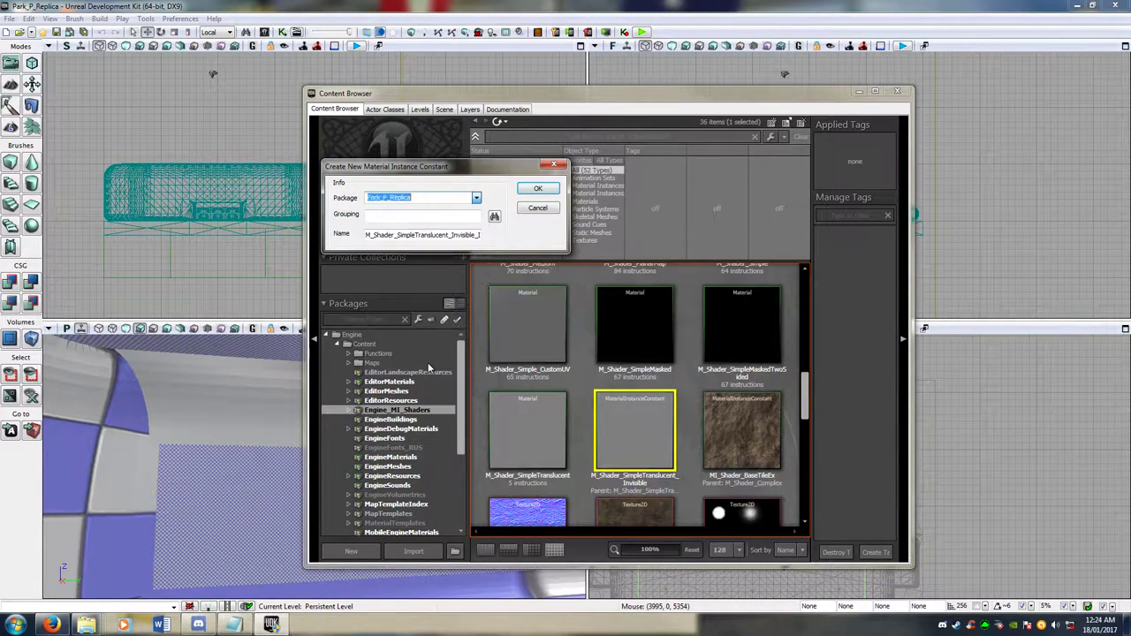
left_click_drag(436, 235, 309, 235)
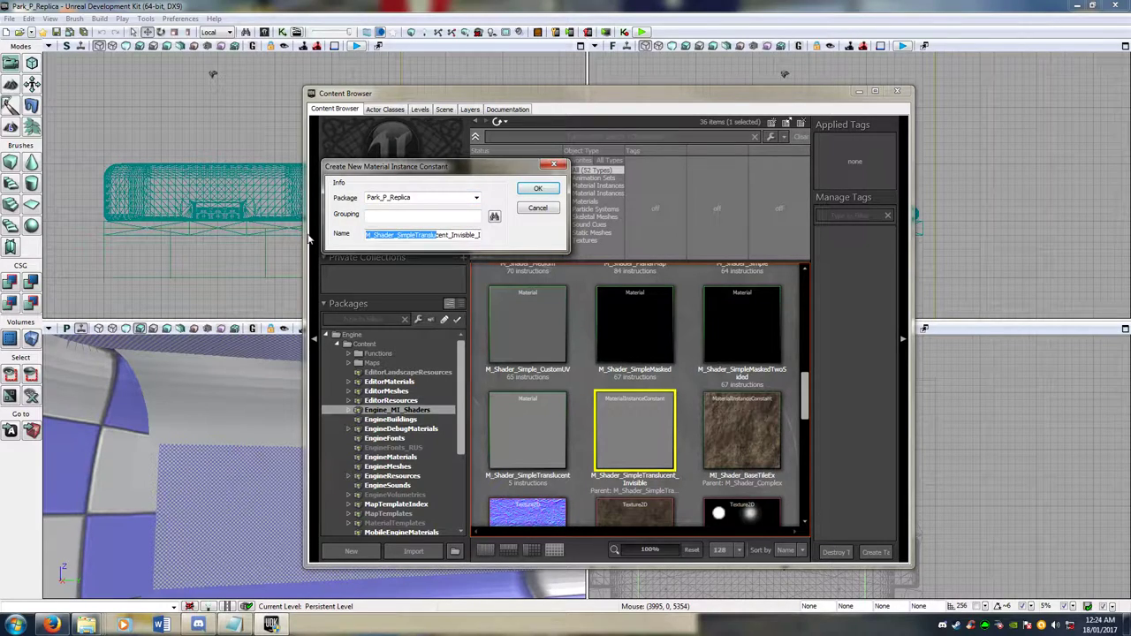
key("BackSpace")
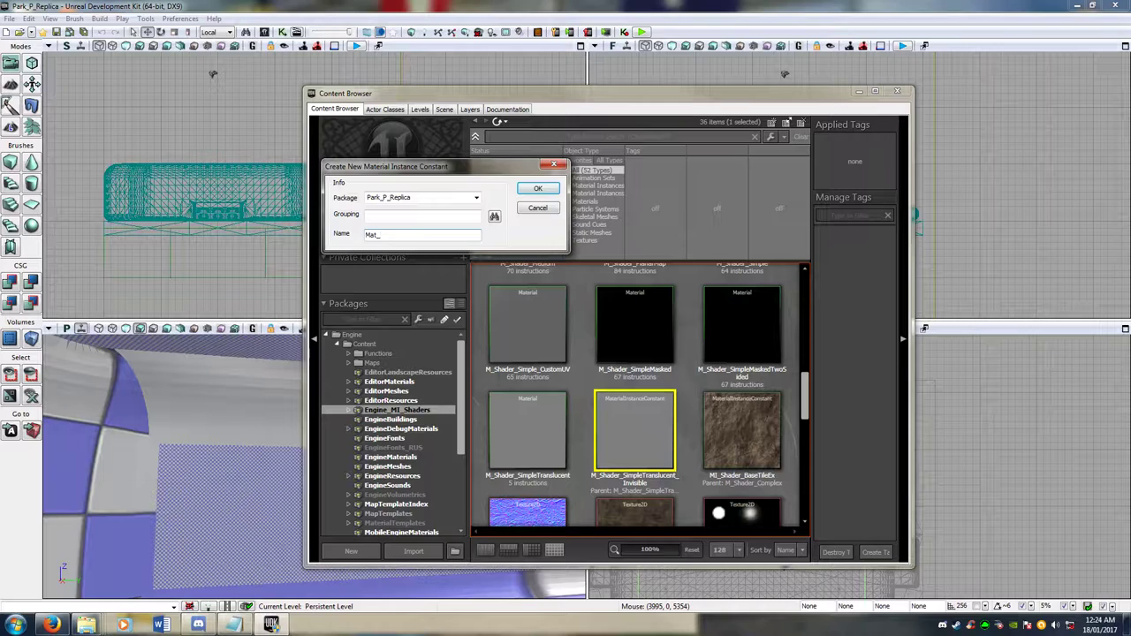
key("Return")
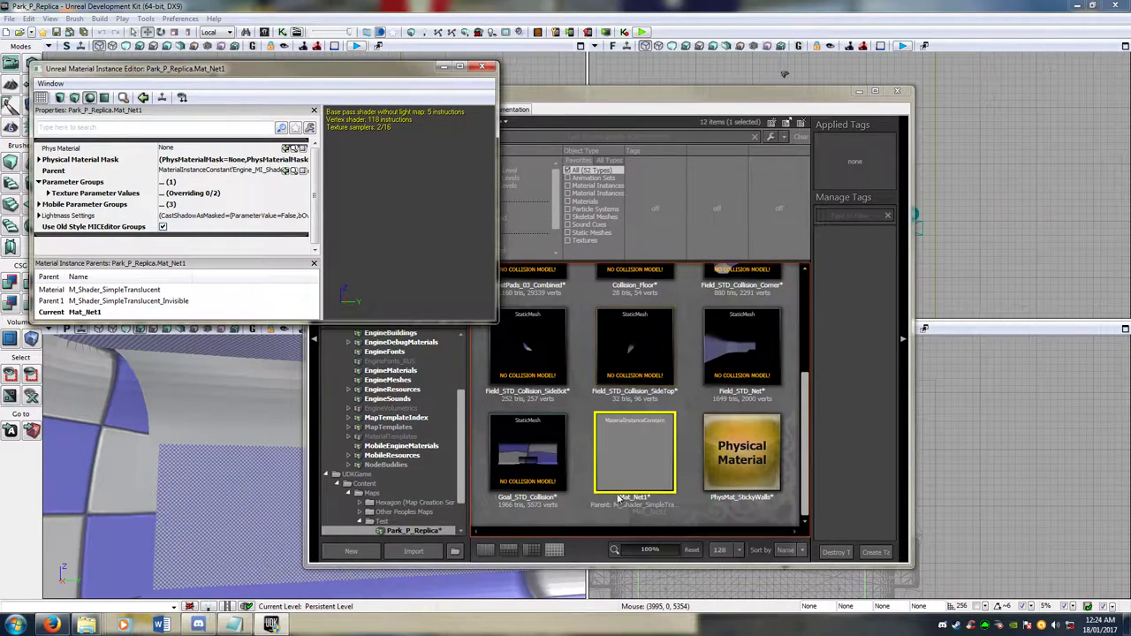
Start a new constant material instance from the TexturePaint_2Tex_Color material in the EngineDebugMaterials package
left_click(560, 505)
left_click_drag(462, 416, 470, 367)
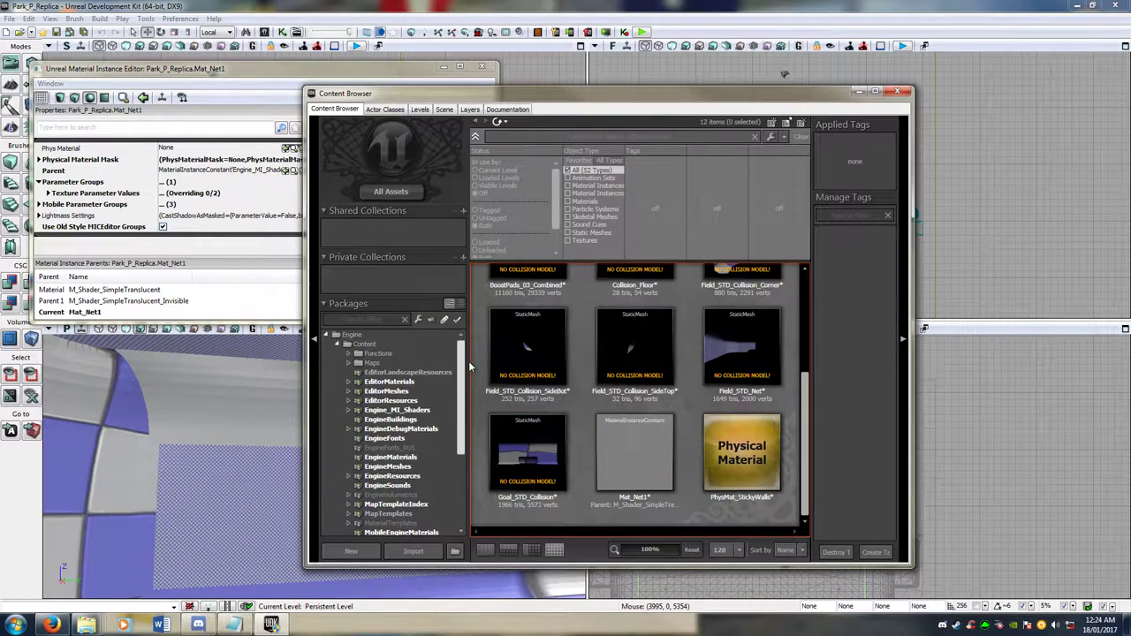
left_click(392, 429)
left_click_drag(805, 386, 798, 433)
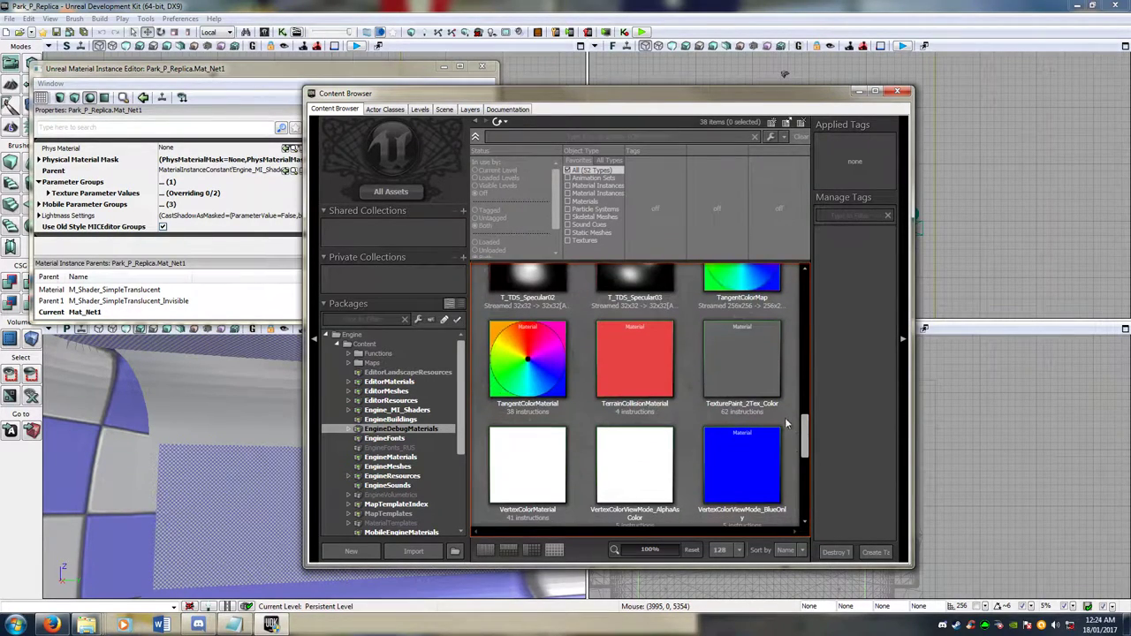
left_click(753, 375)
right_click(735, 365)
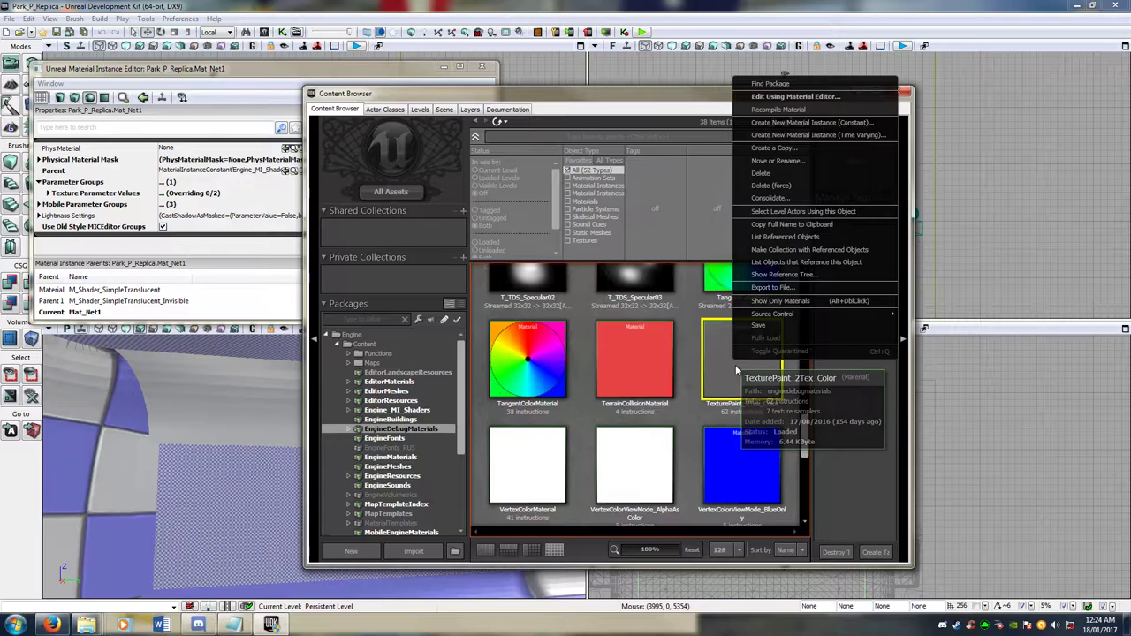
left_click(799, 123)
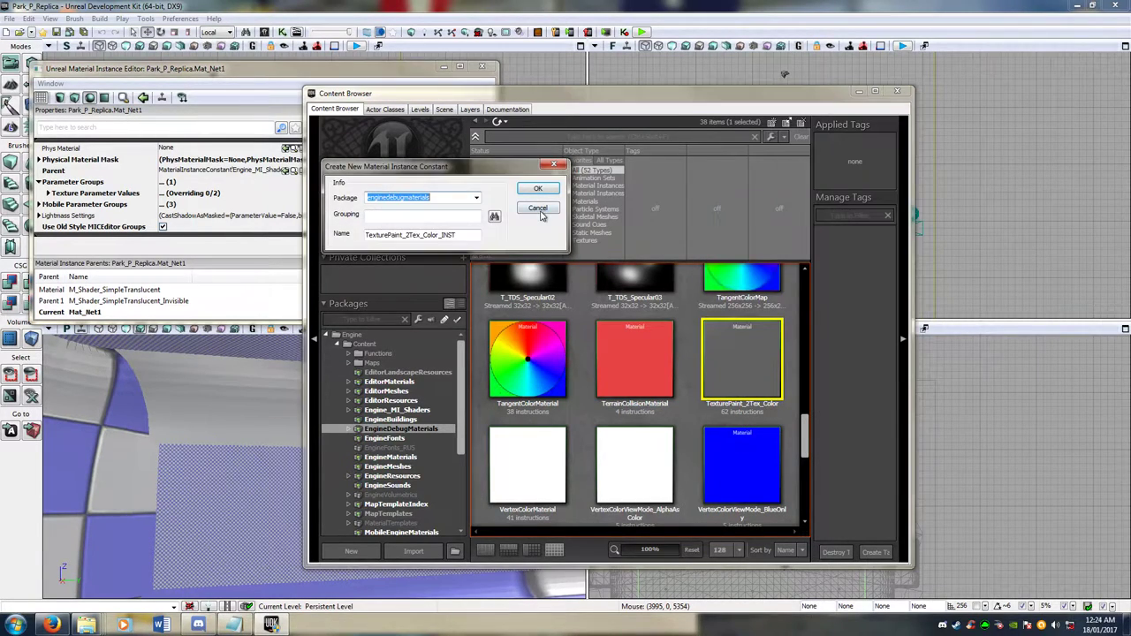
Assign the second instance to the Park_P_Replica package and create it with the name Mat_Net2
left_click(476, 198)
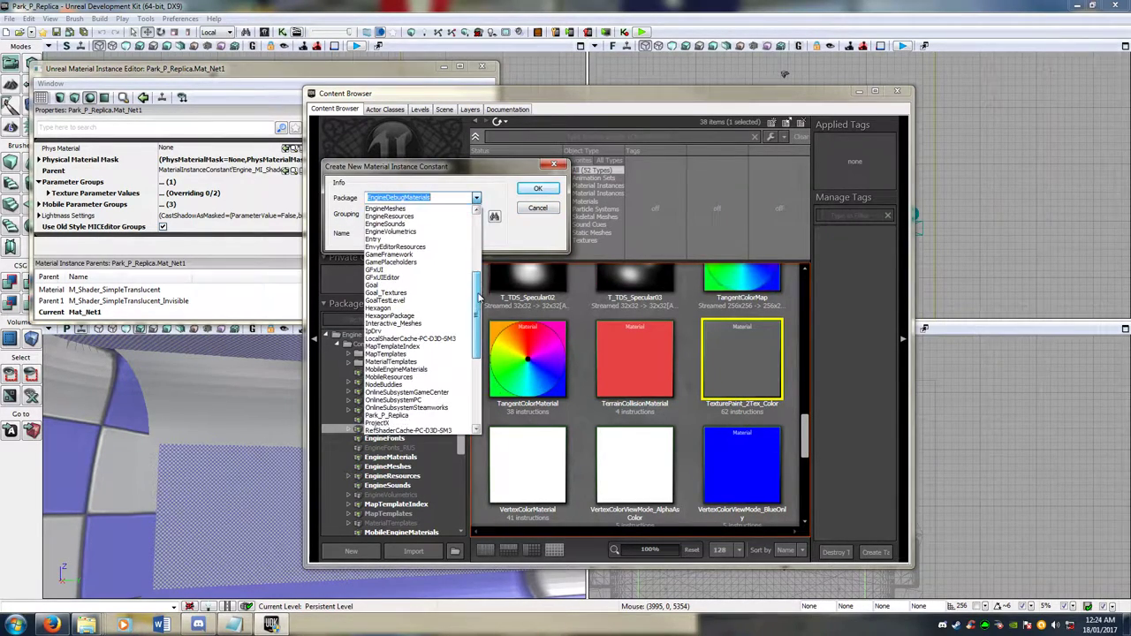
left_click_drag(478, 283, 476, 342)
left_click(386, 301)
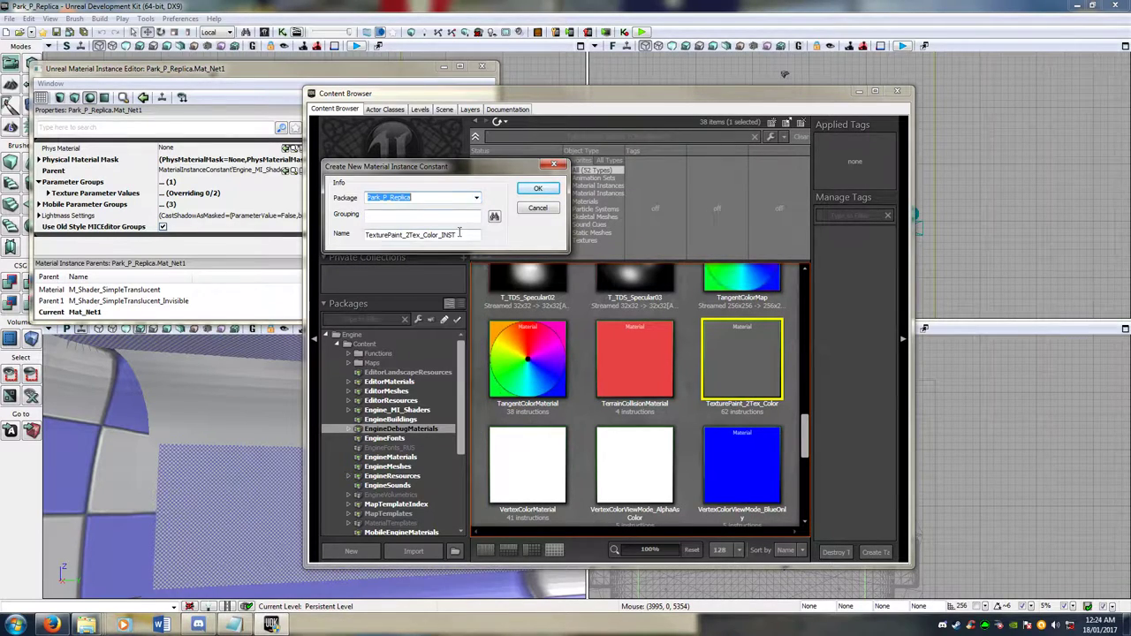
key("Tab")
key("Tab")
type("Ma")
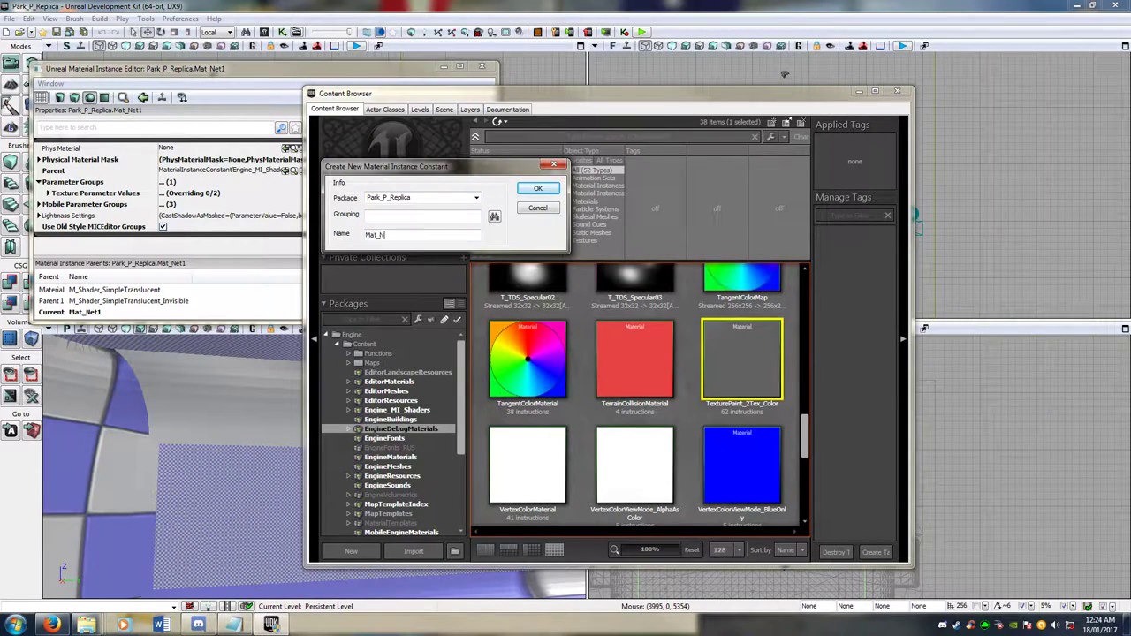
key("Return")
Arrange the Mat_Net1 and Mat_Net2 instance editors side by side and expand Mat_Net1's Texture Parameter Values
left_click_drag(396, 76, 858, 75)
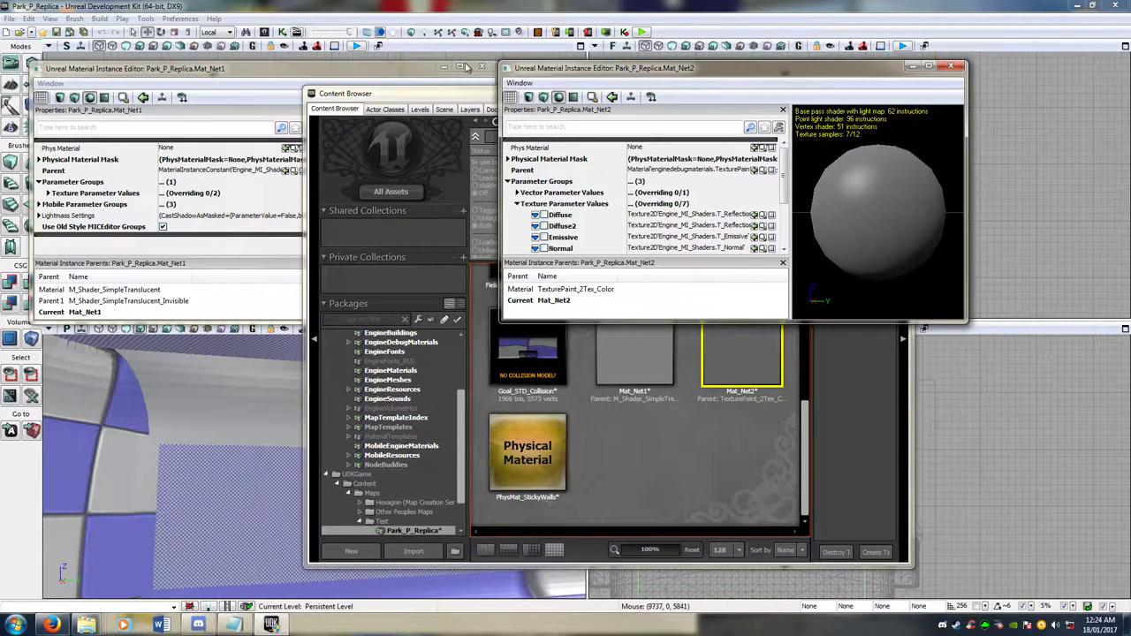
left_click(362, 71)
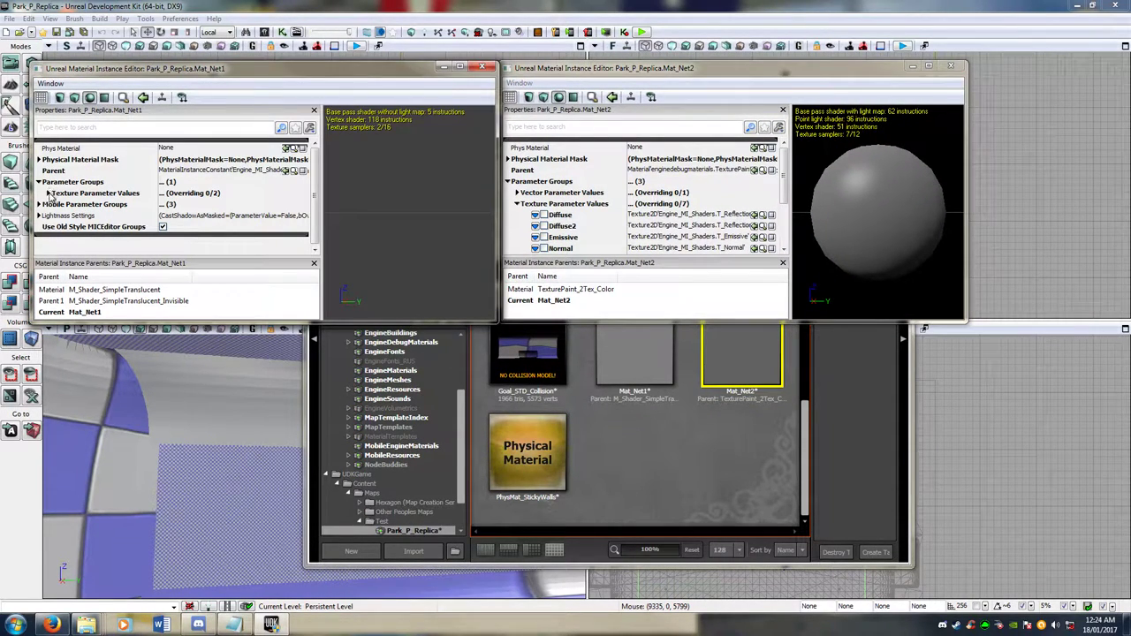
mouse_move(196, 74)
left_mouse_down()
mouse_move(217, 72)
mouse_move(195, 74)
left_mouse_up()
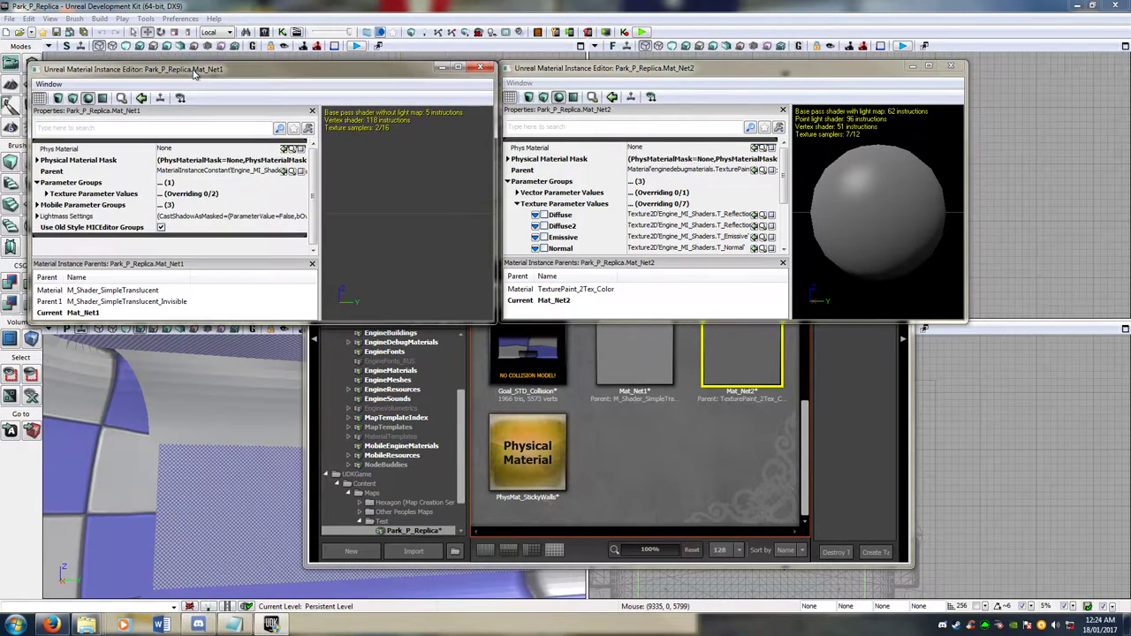
left_click(46, 193)
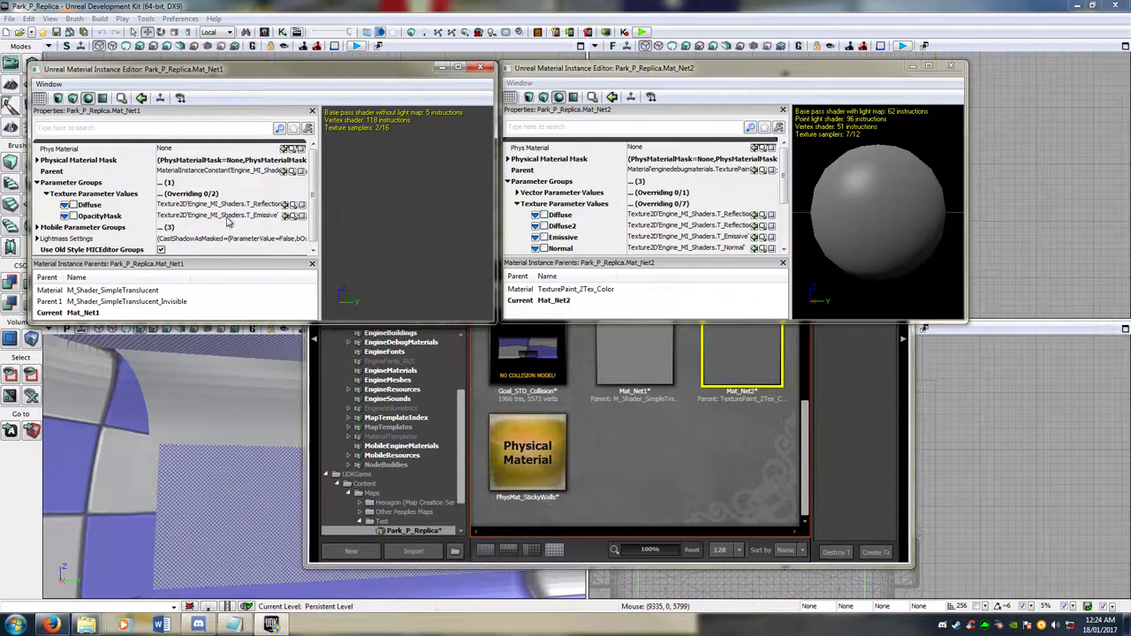
Import Net_D.tga from the Texture2D folder of Park_P (Converted) into the Park_P_Replica package with Alpha To Opacity enabled
right_click(629, 463)
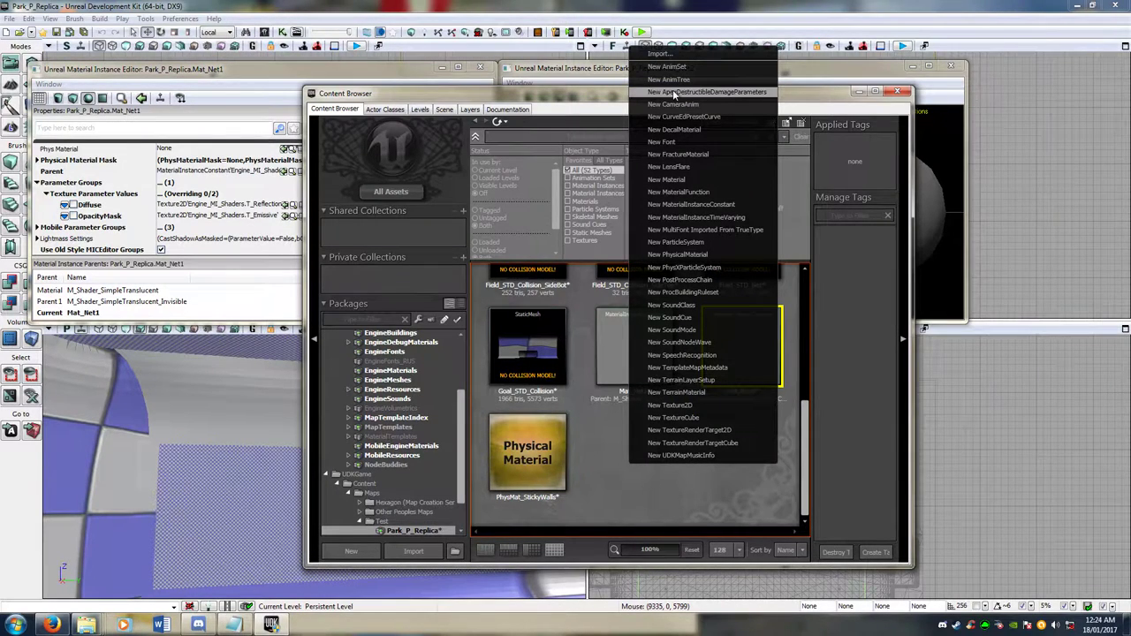
left_click(672, 54)
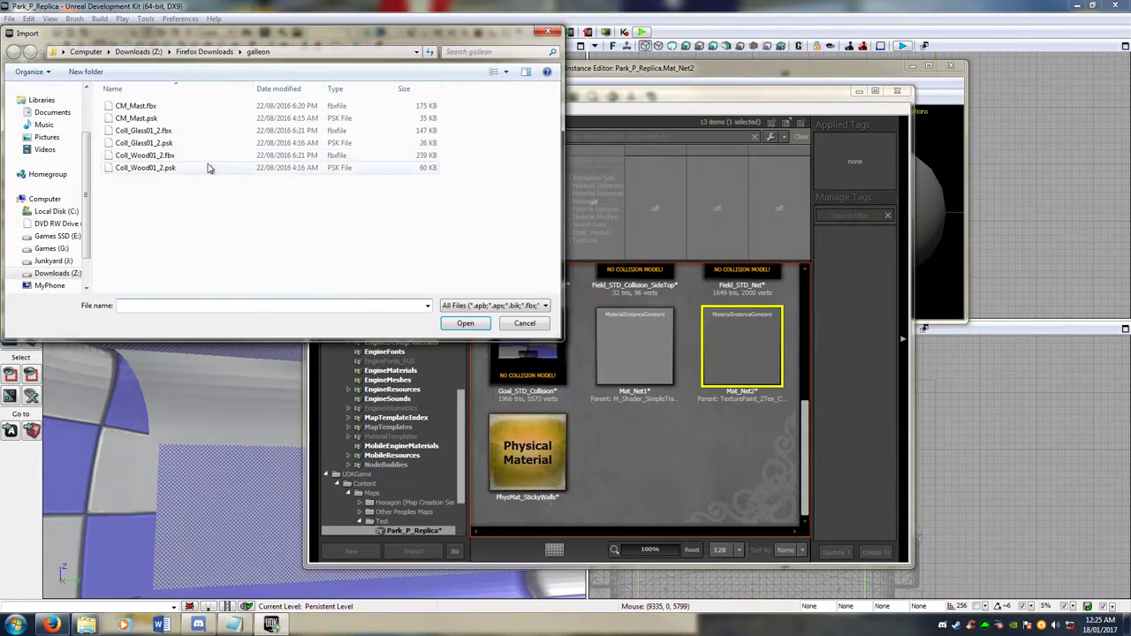
scroll(85, 210, "up", 2)
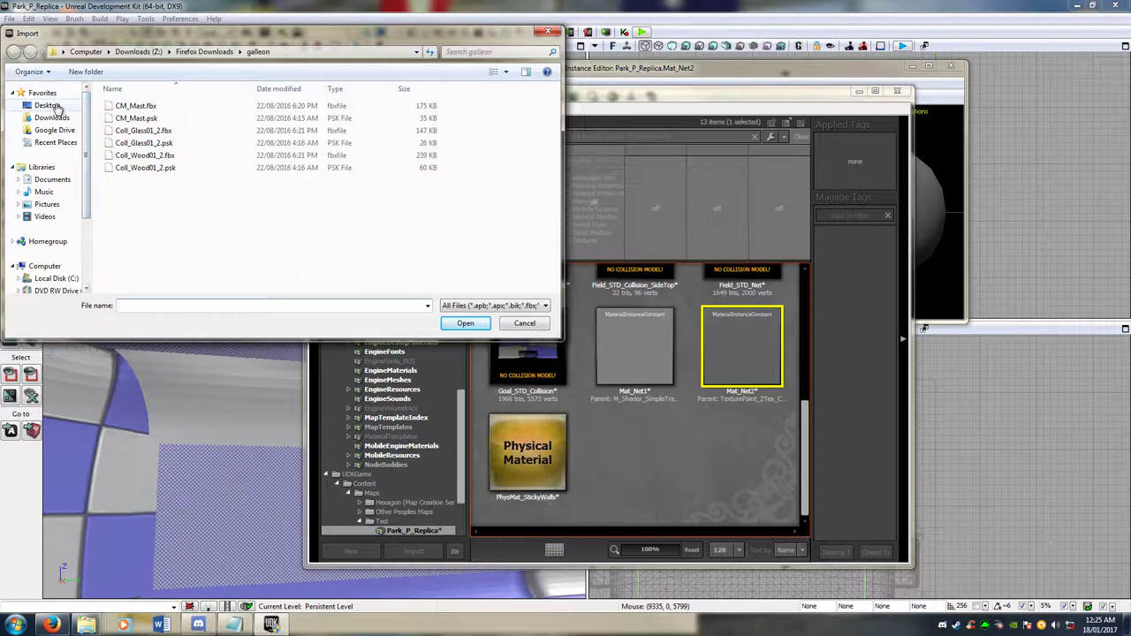
left_click(47, 105)
double_click(460, 228)
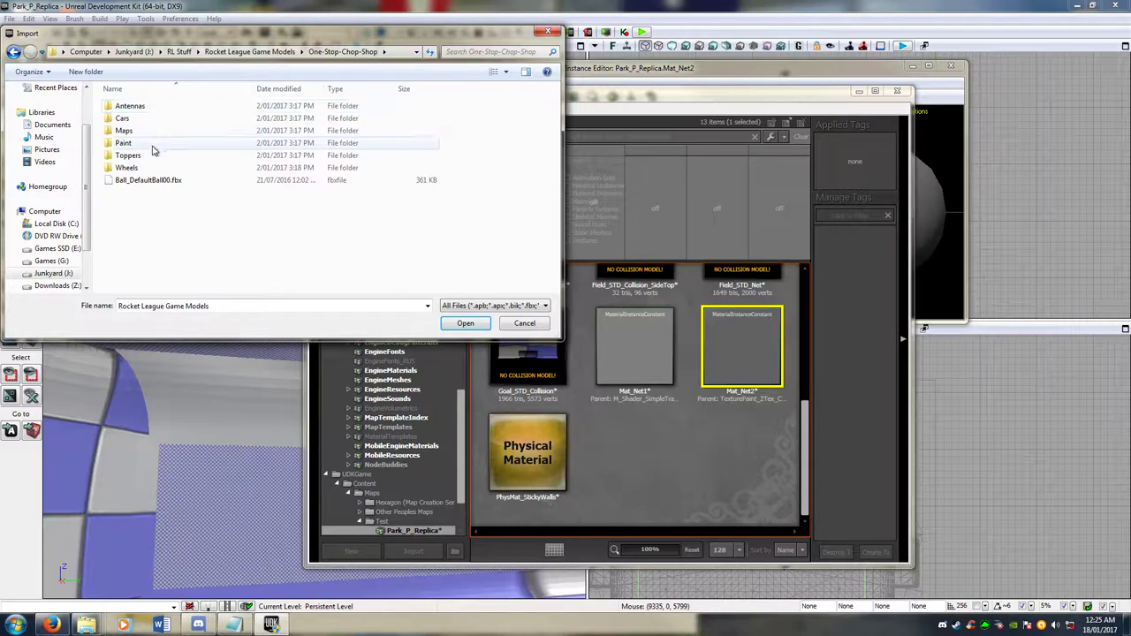
double_click(144, 132)
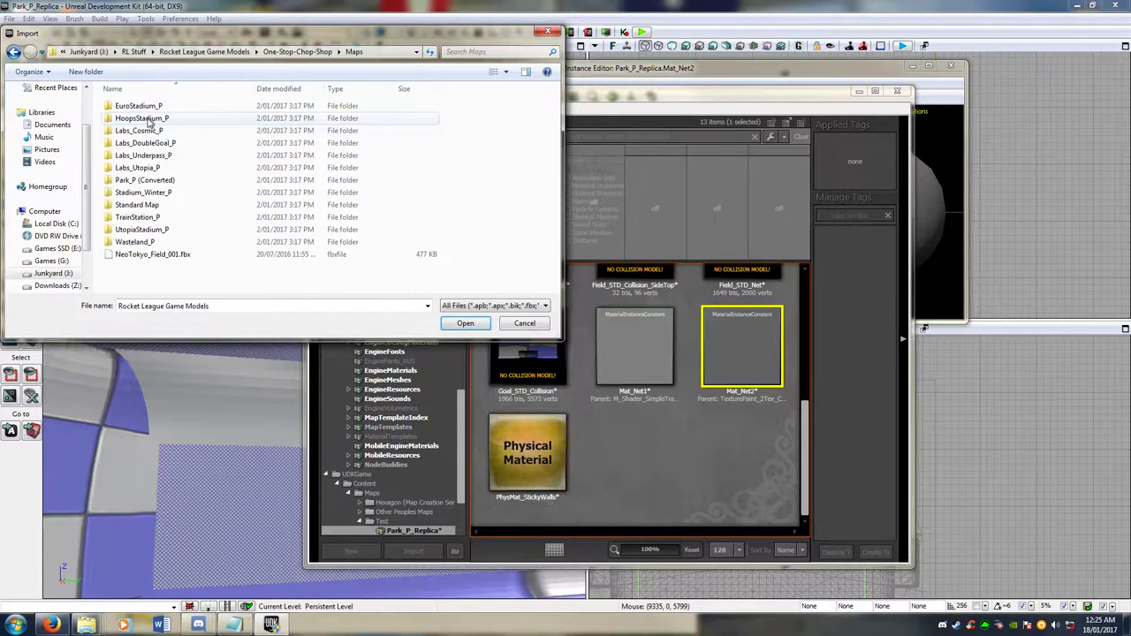
double_click(150, 180)
double_click(160, 107)
double_click(264, 190)
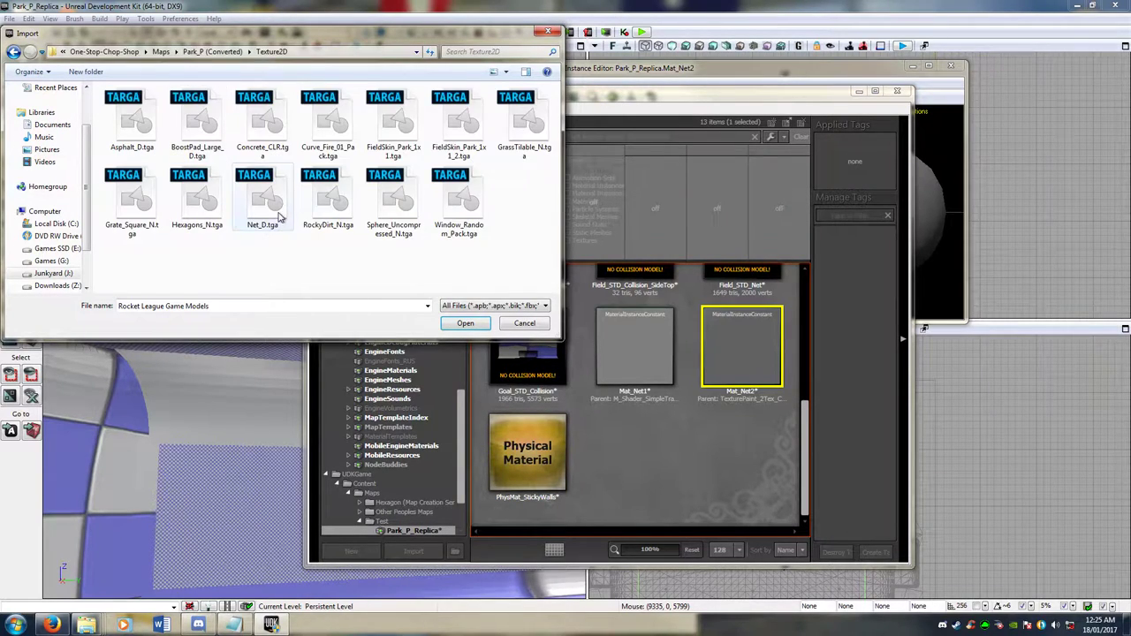
left_click(775, 336)
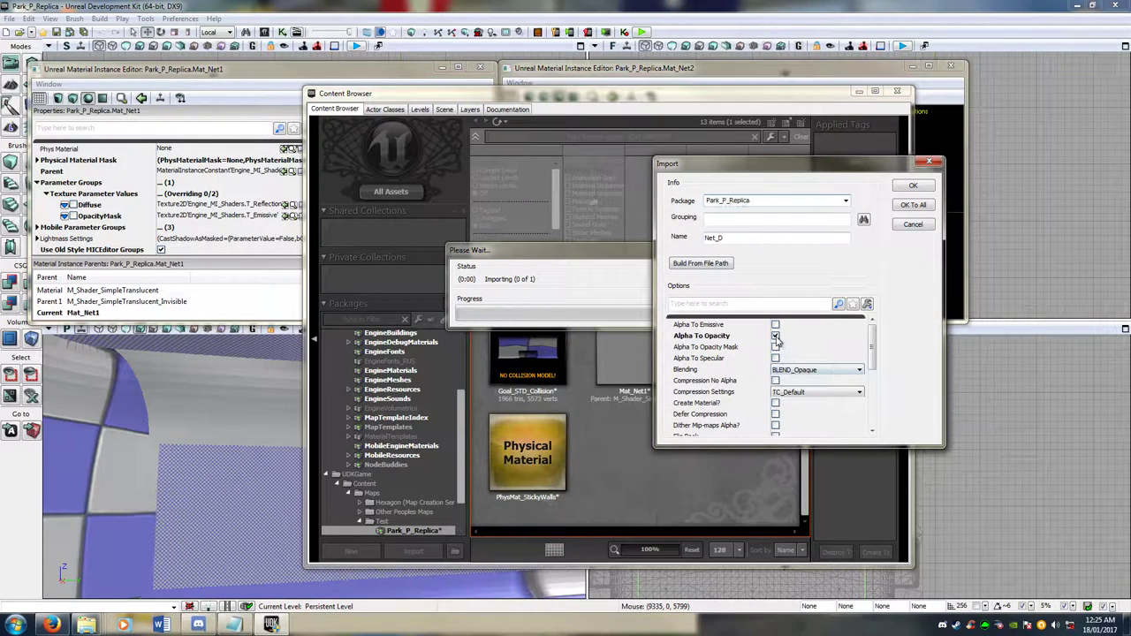
left_click(919, 187)
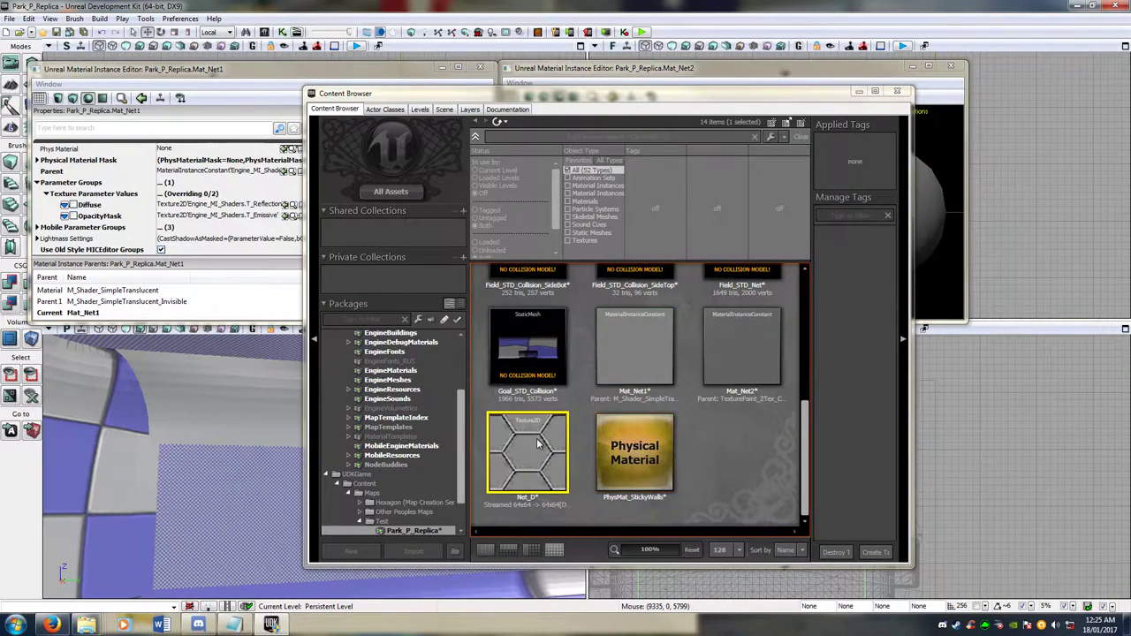
Assign the imported Net_D texture to Mat_Net1's Diffuse parameter and enable the override for that parameter
left_click(203, 209)
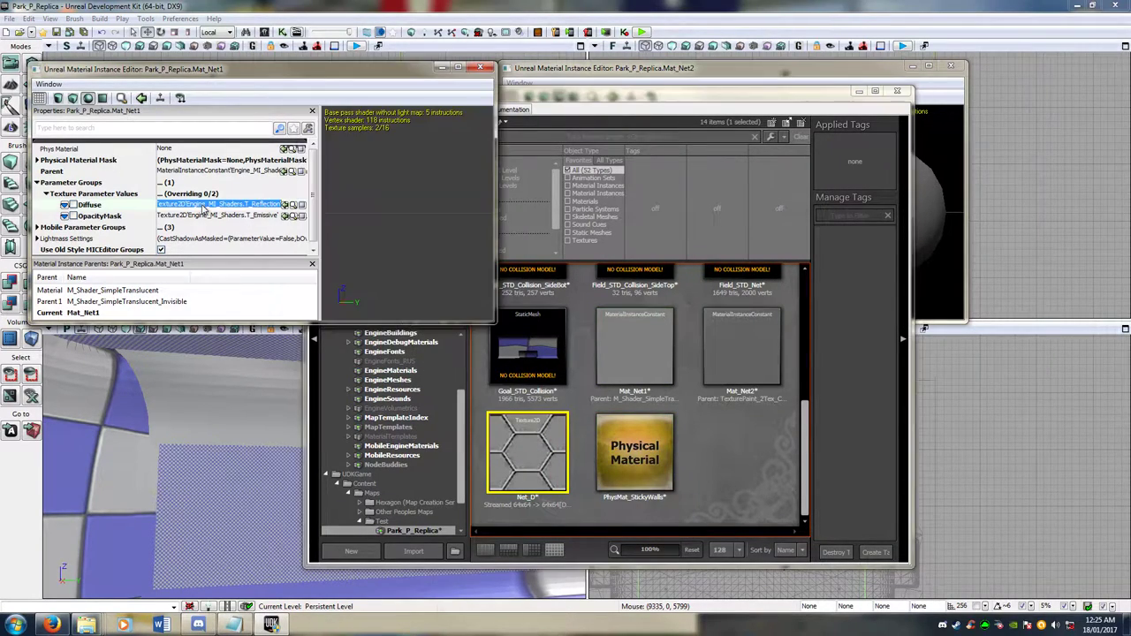
left_click(285, 207)
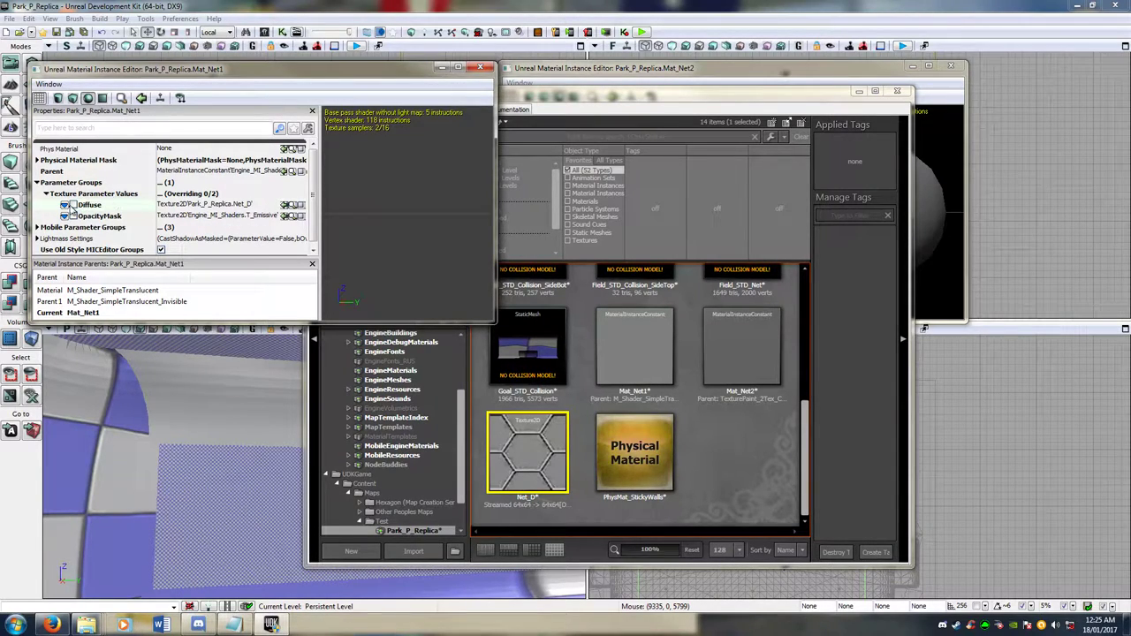
left_click(73, 204)
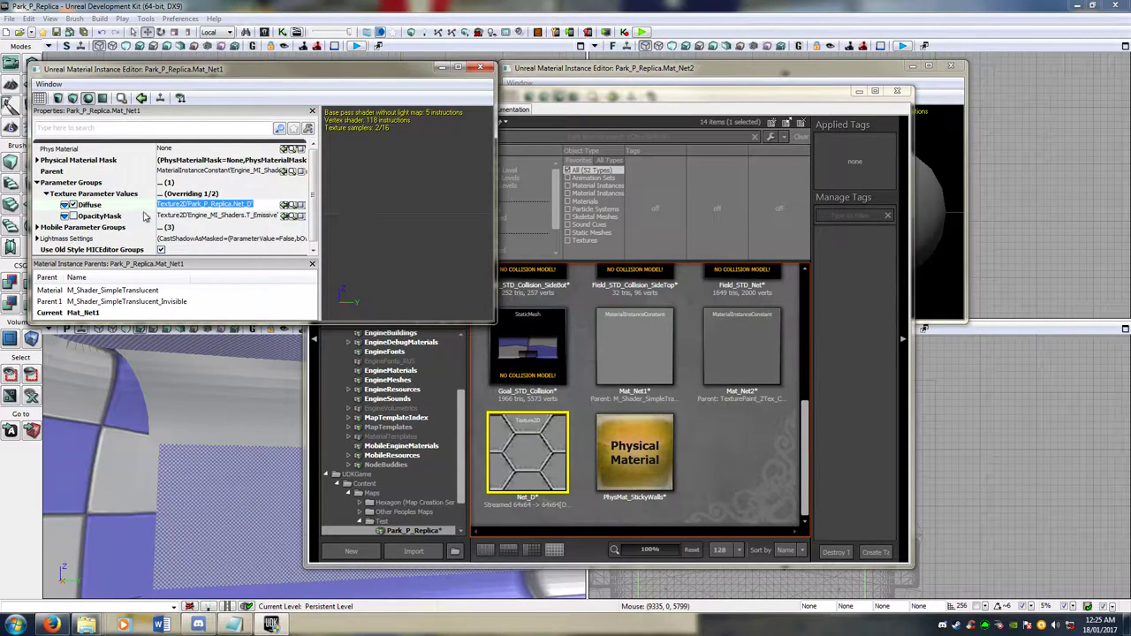
left_click(216, 216)
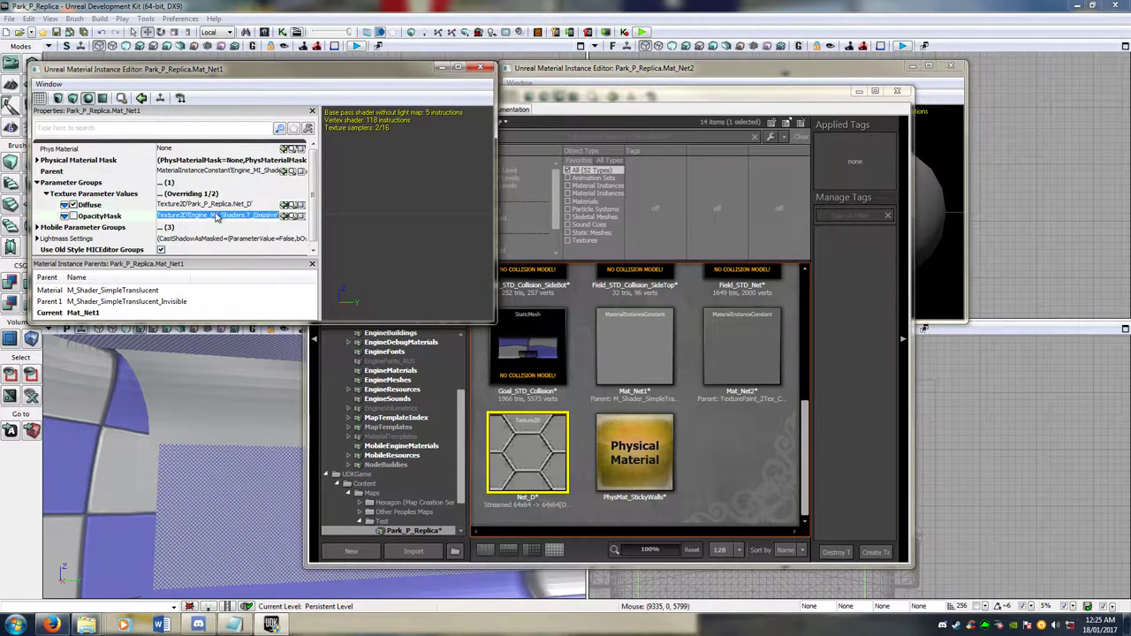
left_click(428, 228)
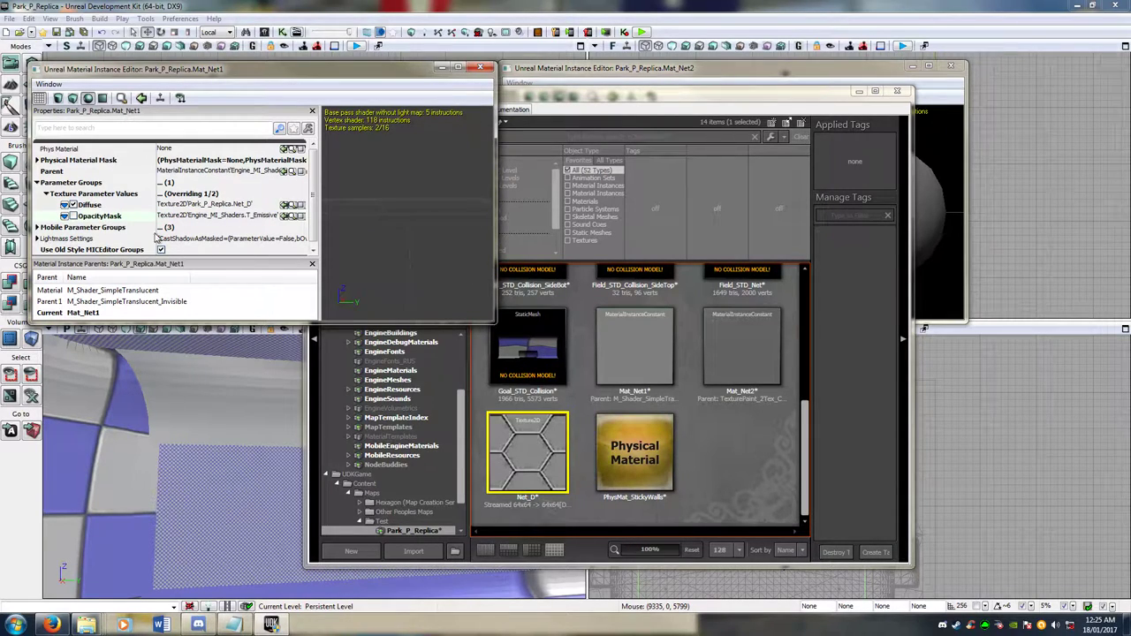
Assign the Net_D texture to Mat_Net1's OpacityMask parameter, enable its override and rotate the preview sphere
left_click(283, 217)
left_click(73, 217)
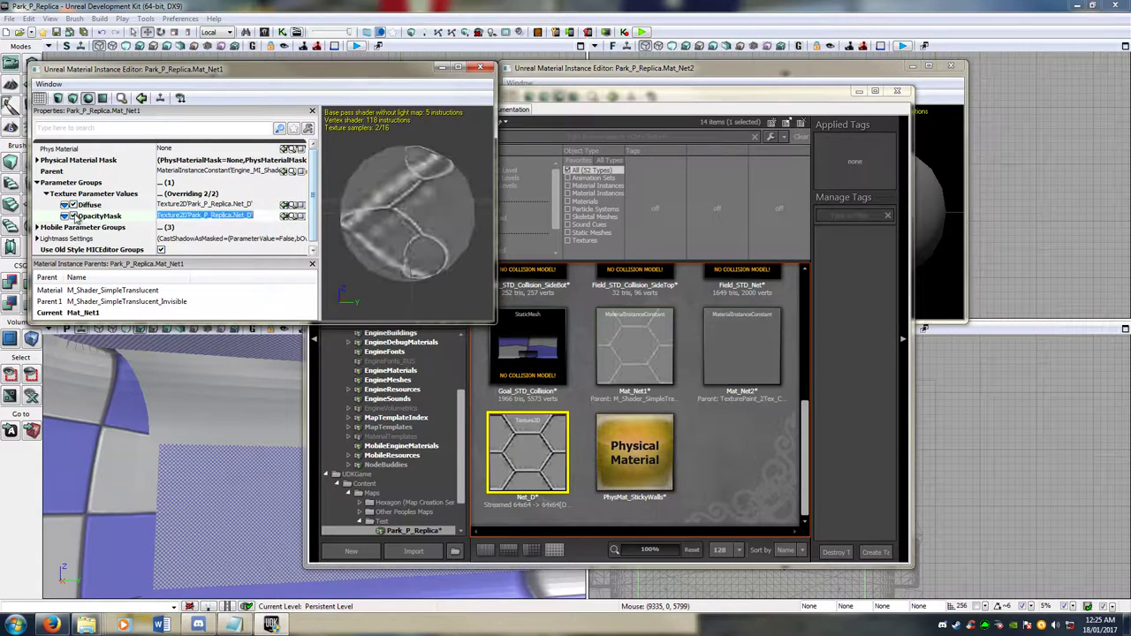
left_click_drag(408, 214, 435, 257)
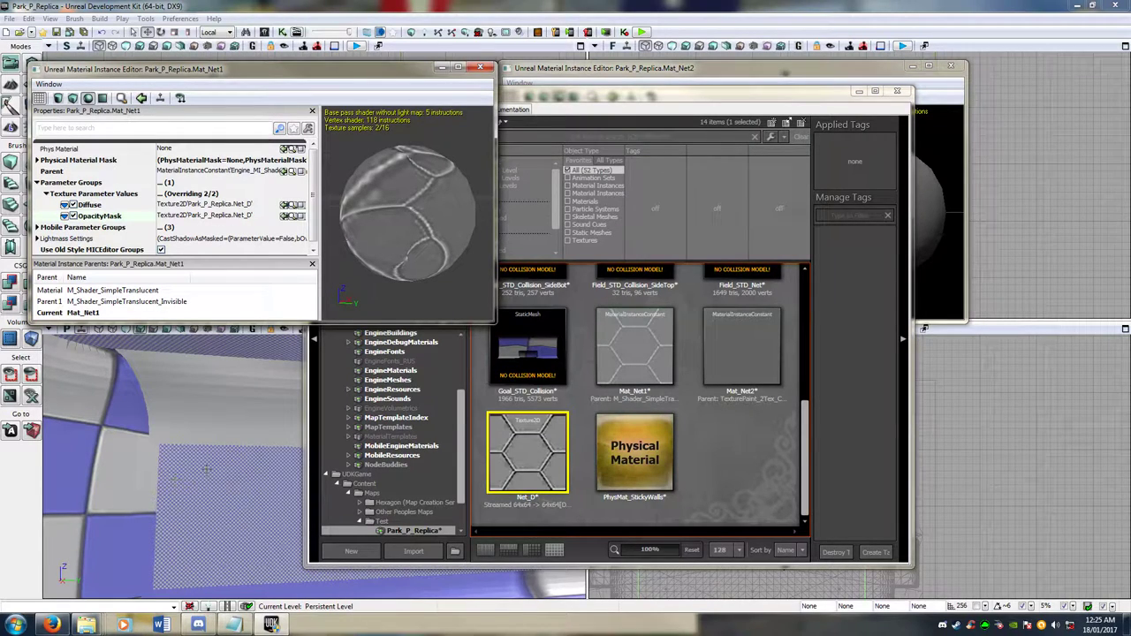
Set Mat_Net1's Phys Material to PhysMat_StickyWalls and close its instance editor
mouse_move(654, 463)
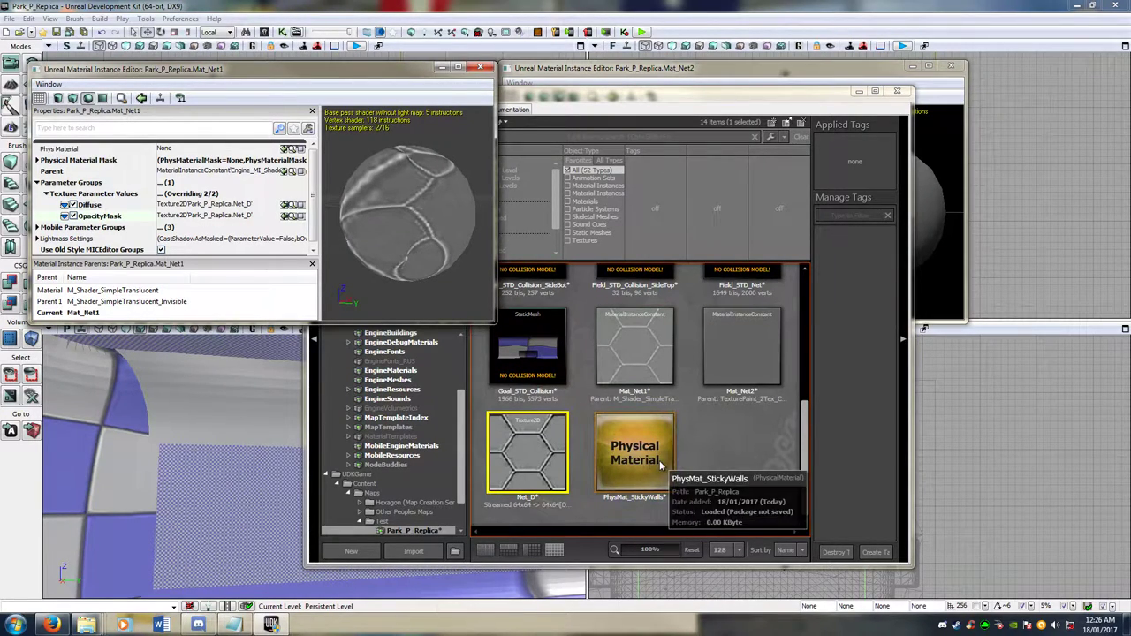
left_click(652, 462)
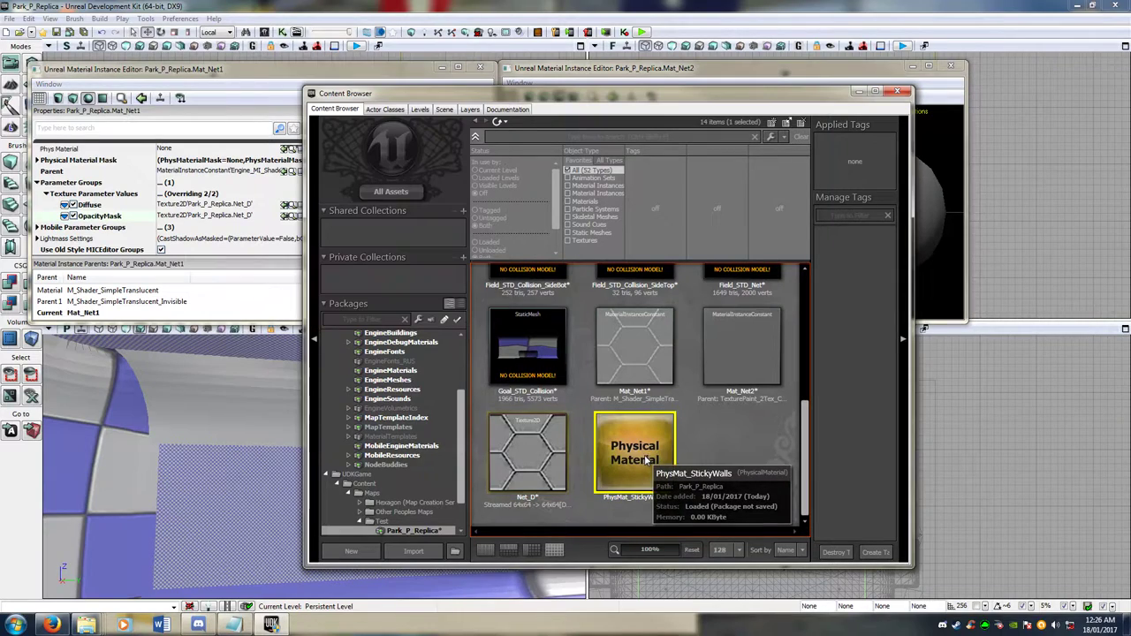
left_click(286, 149)
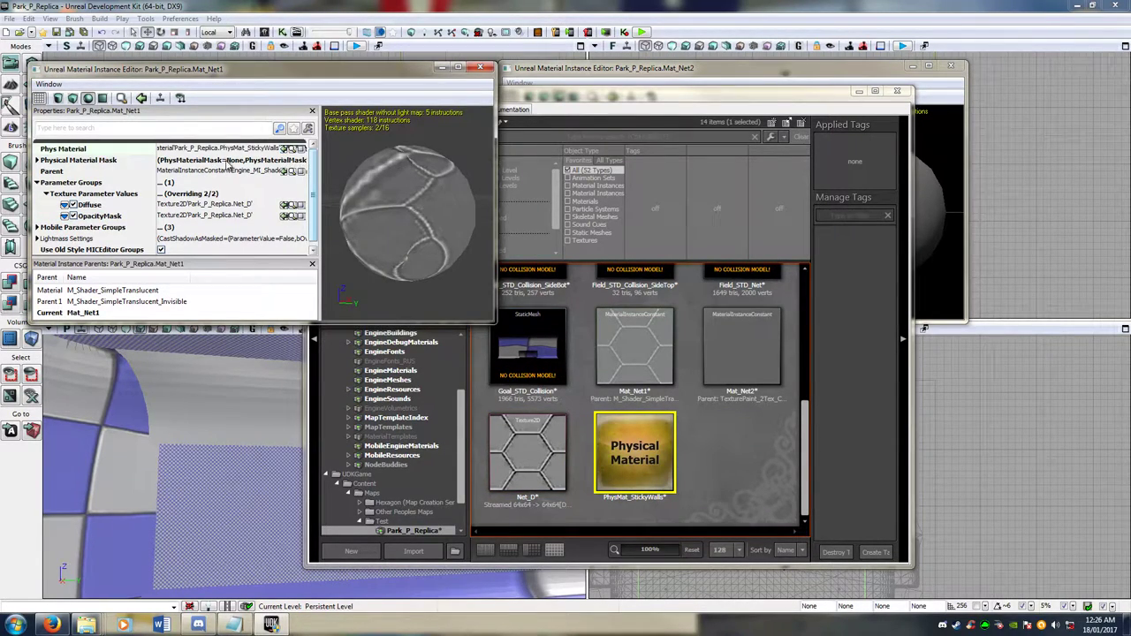
scroll(233, 190, "down", 1)
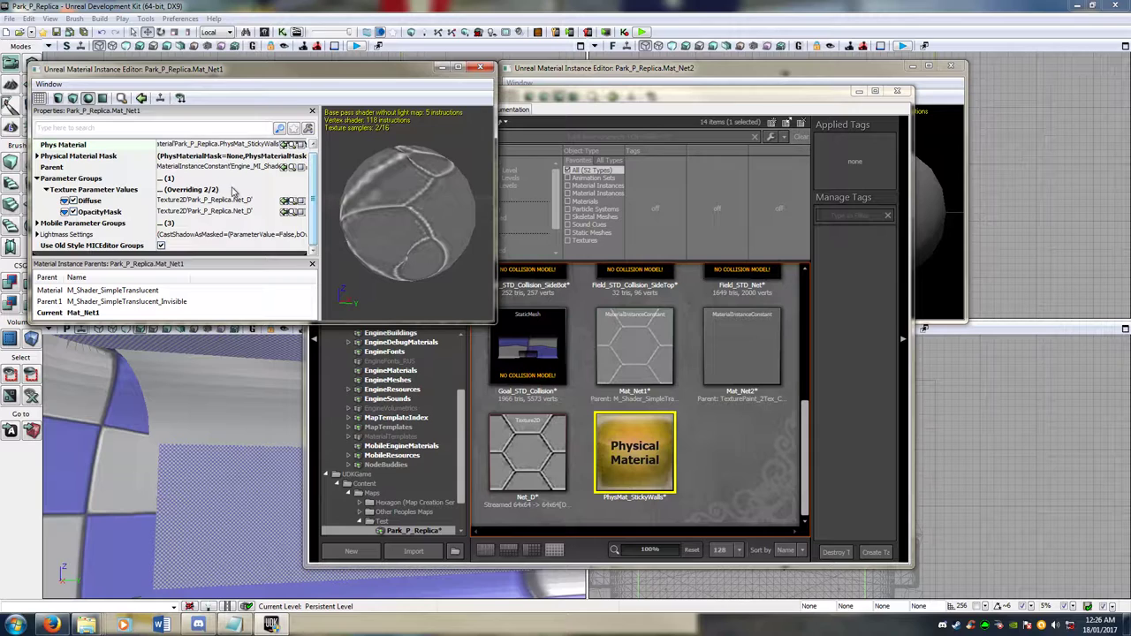
left_click(479, 67)
Apply Mat_Net1 to the checkered net surface in the perspective view and move the Content Browser aside to uncover the view
left_click(634, 349)
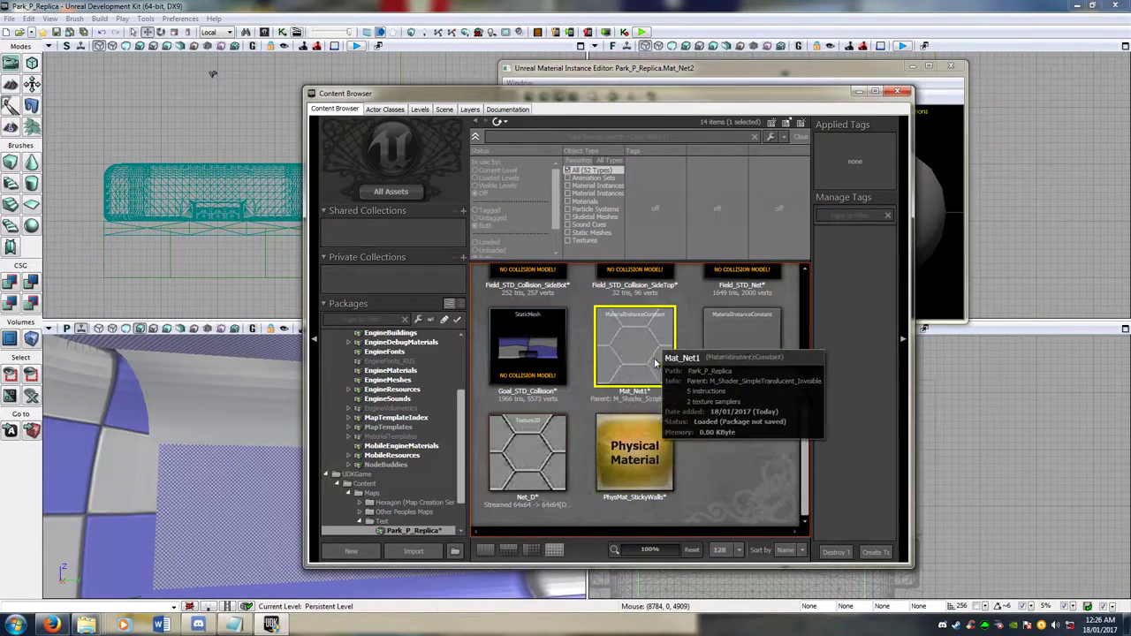
mouse_move(248, 511)
right_mouse_down()
mouse_move(246, 555)
mouse_move(231, 495)
mouse_move(208, 493)
mouse_move(235, 513)
right_mouse_up()
key("w")
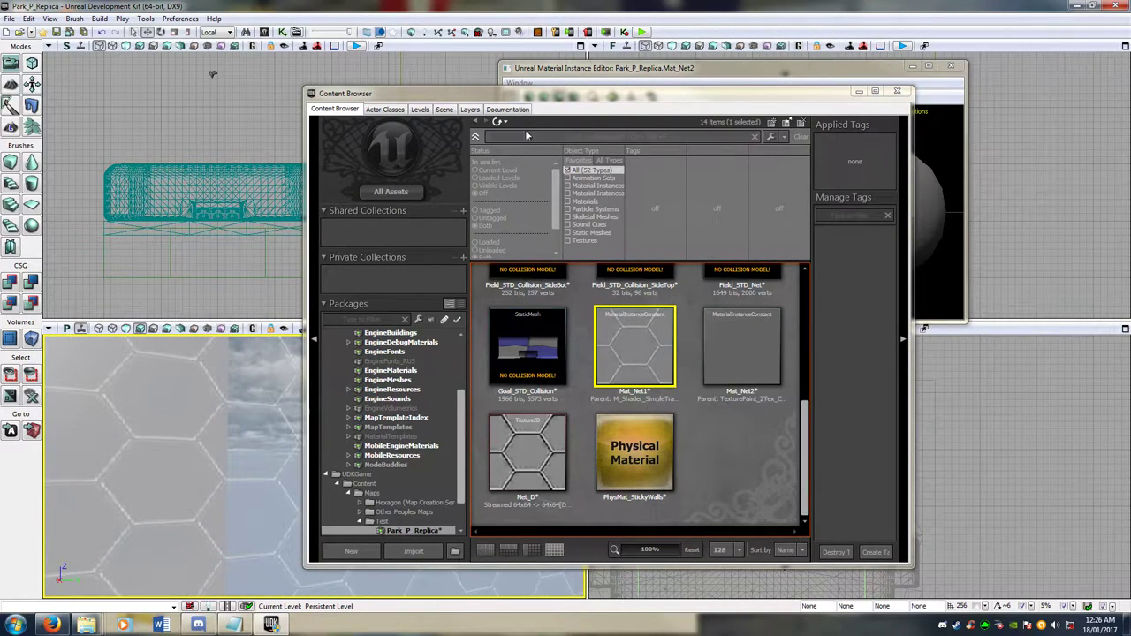
left_click_drag(520, 94, 827, 76)
right_click_drag(341, 461, 341, 461)
Open Mat_Net2 for editing and set its Phys Material to PhysMat_StickyWalls
right_click(1027, 326)
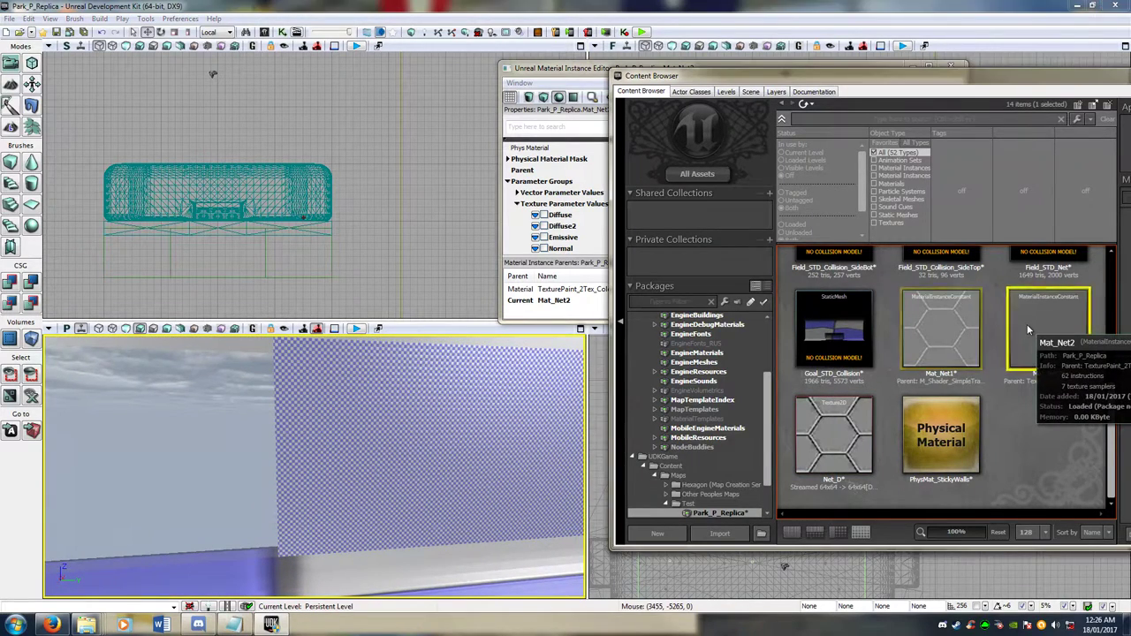
left_click(1052, 358)
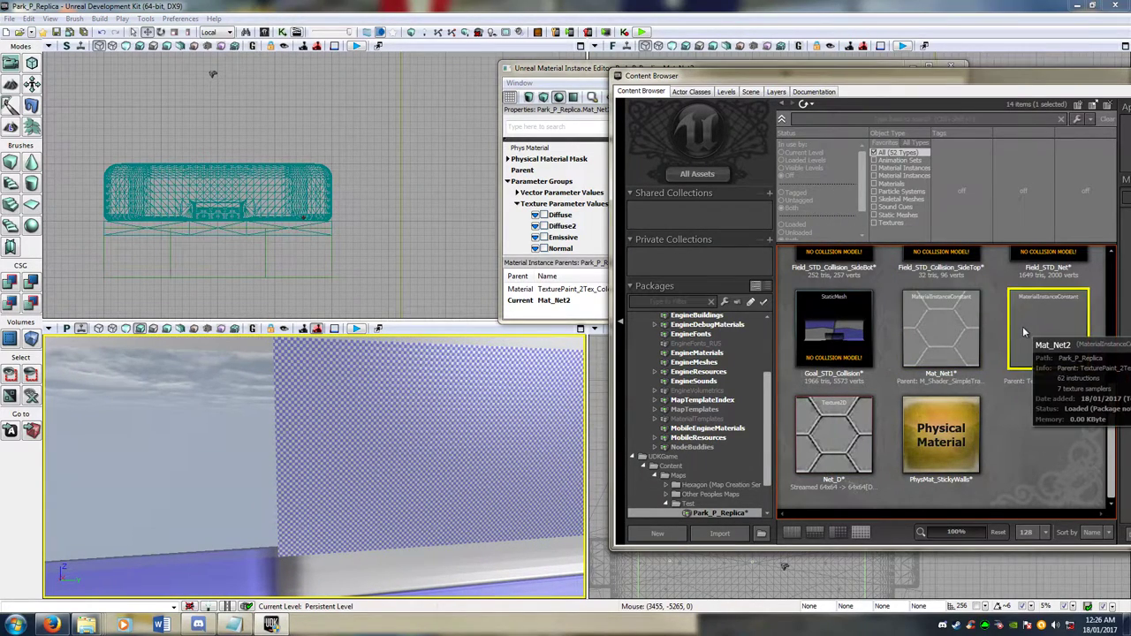
double_click(1052, 357)
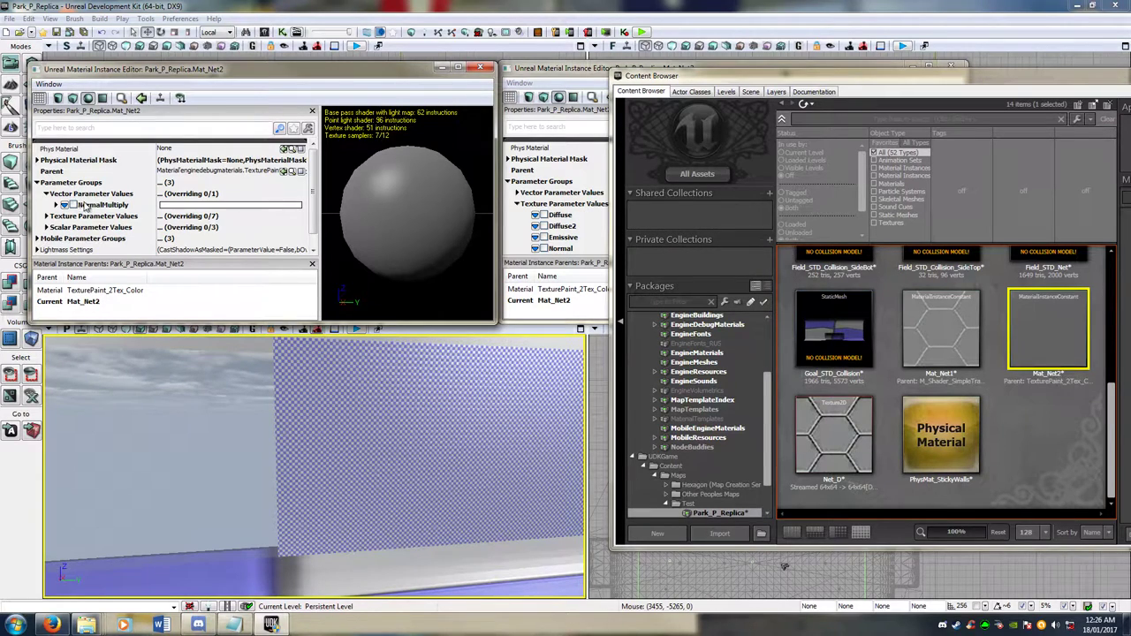
left_click(46, 194)
left_click(38, 182)
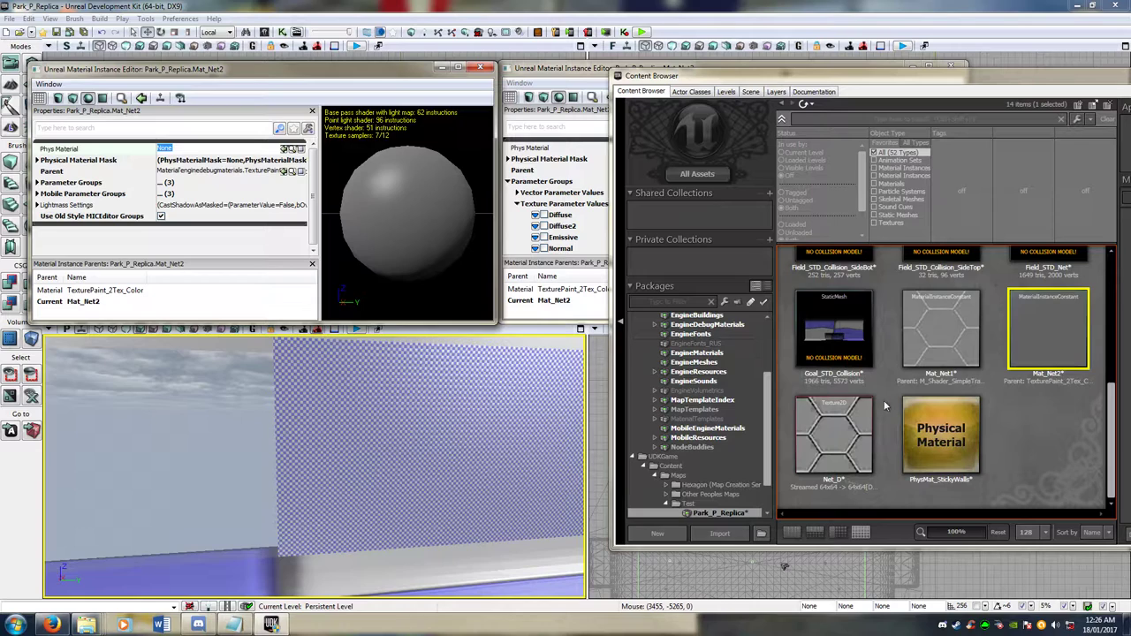
left_click(285, 149)
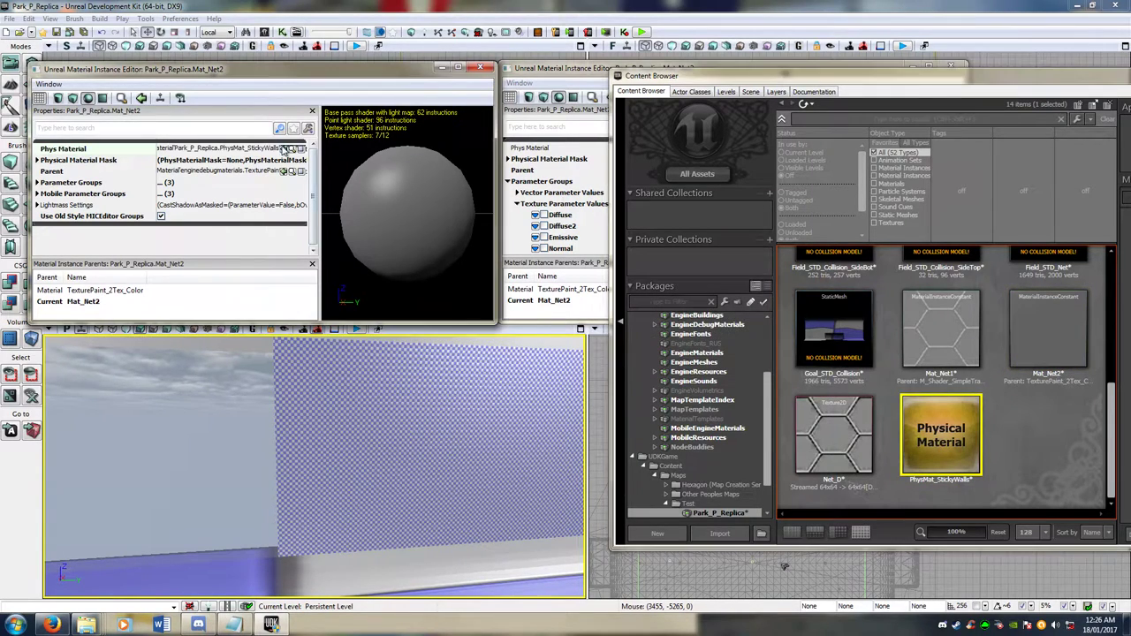
Assign the Net_D texture to Mat_Net2's Diffuse parameter and enable the override for that parameter
left_click(38, 182)
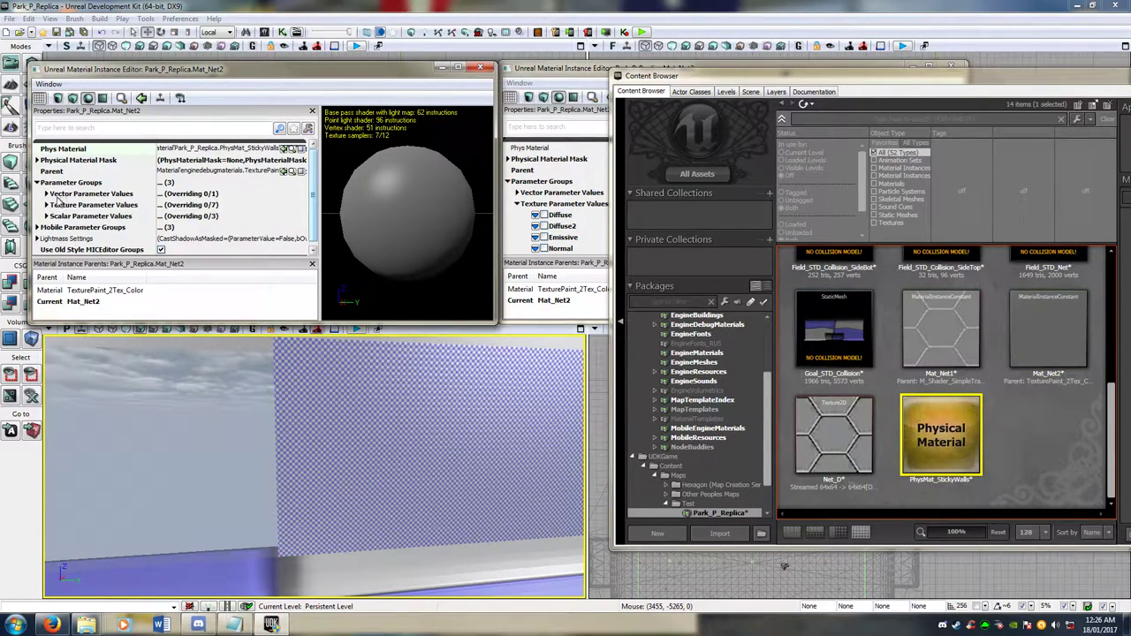
left_click(47, 206)
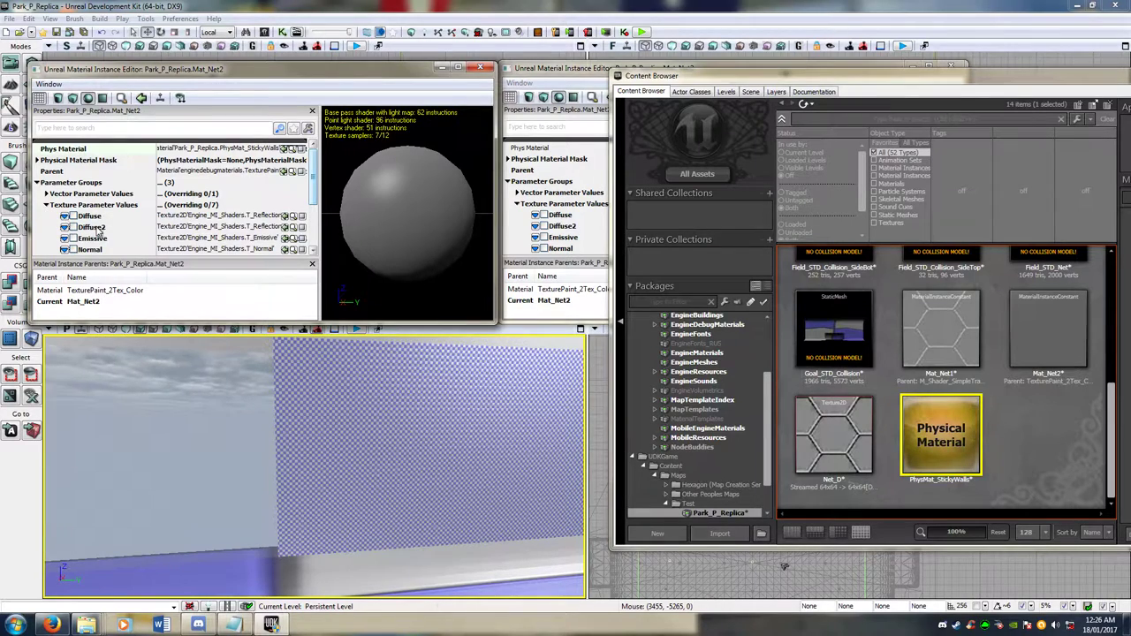
scroll(98, 231, "down", 2)
scroll(124, 230, "down", 1)
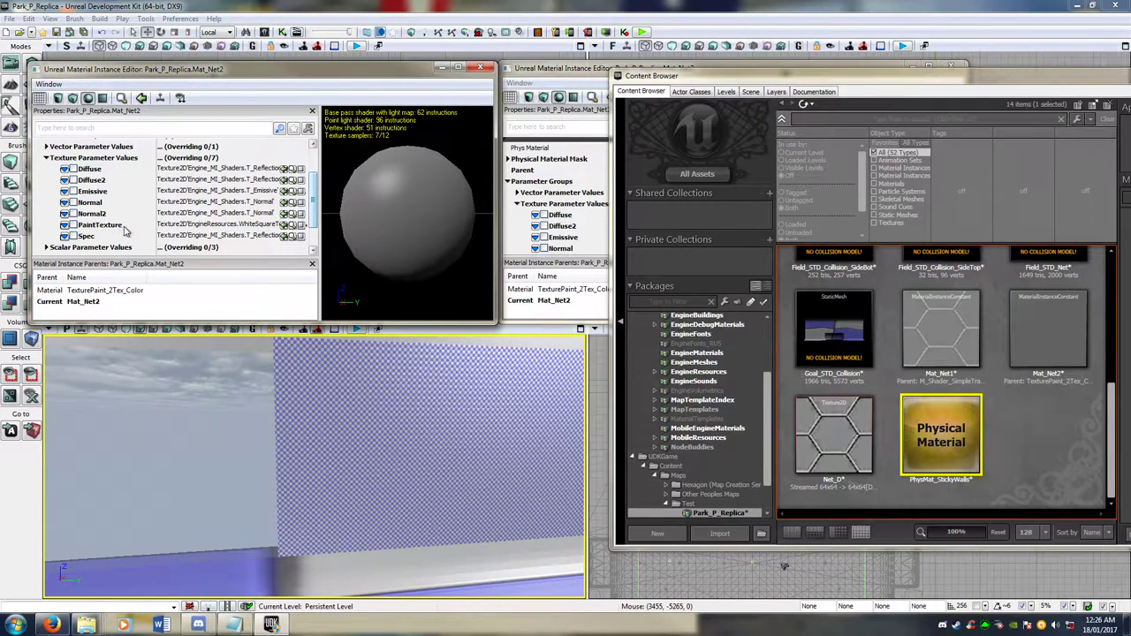
left_click(187, 170)
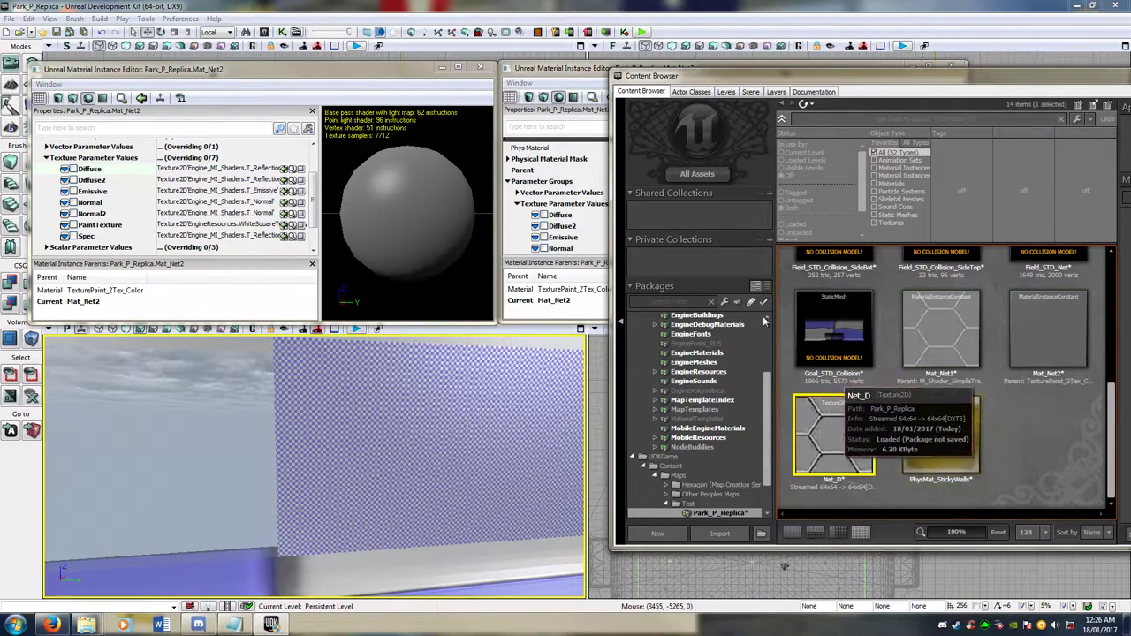
left_click(285, 169)
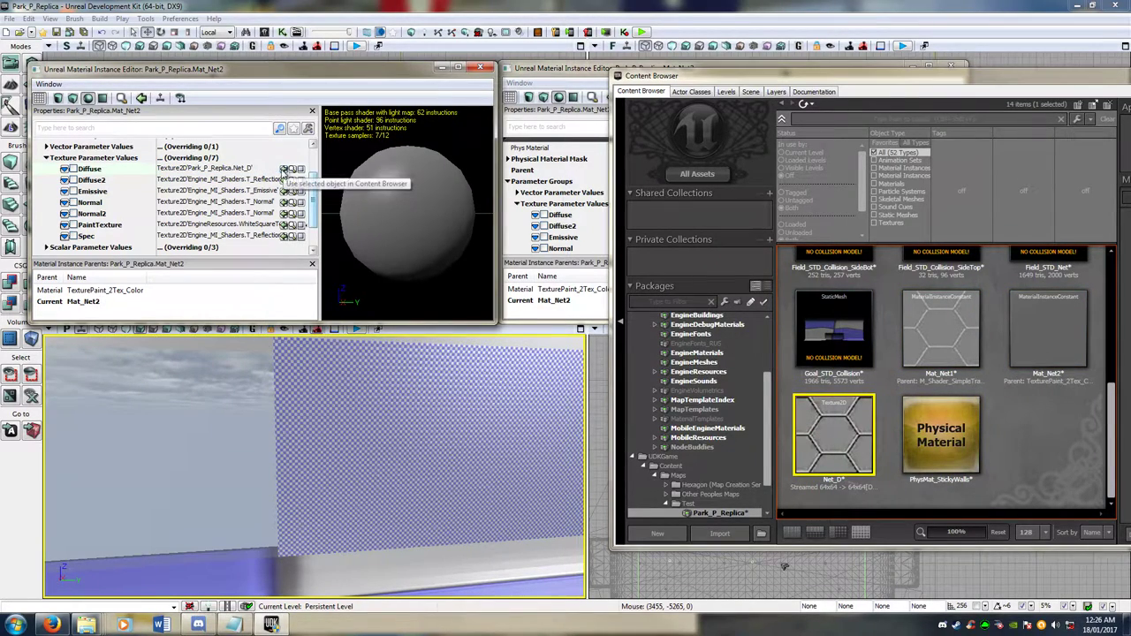
left_click(72, 169)
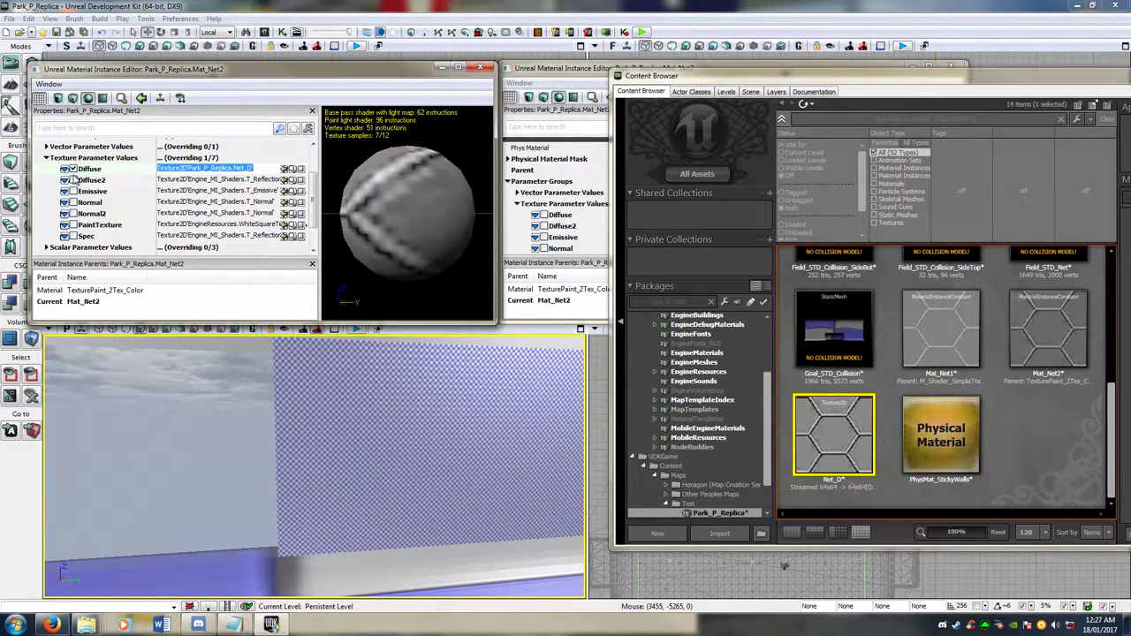
left_click(48, 159)
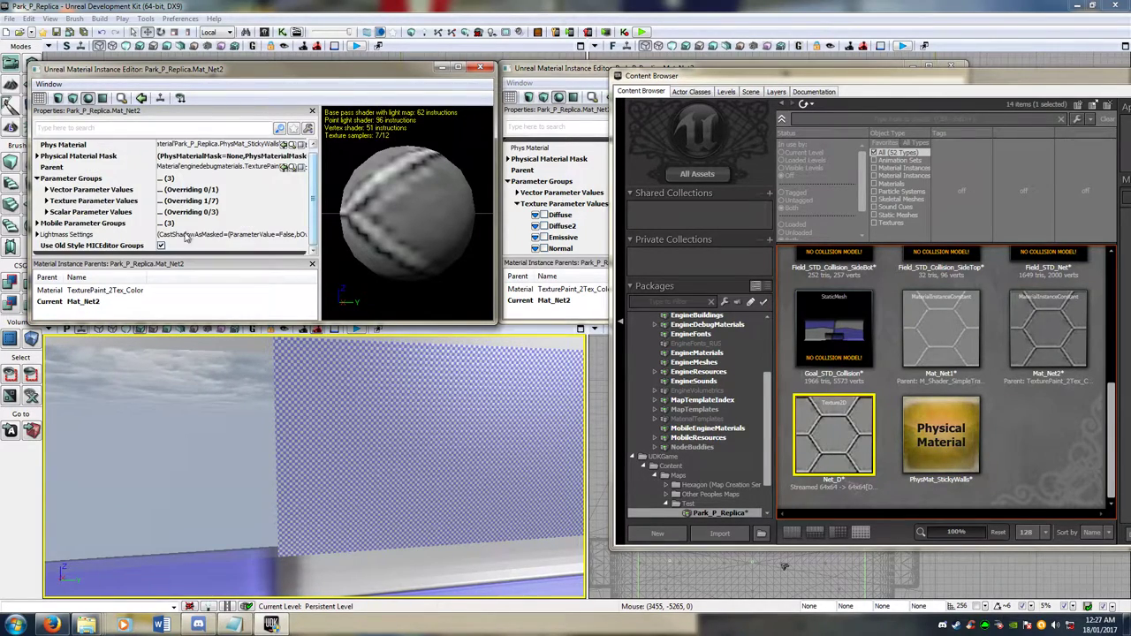
Close the Mat_Net2 editor and apply Mat_Net2 to the remaining checkered net surface in the perspective view
left_click(479, 68)
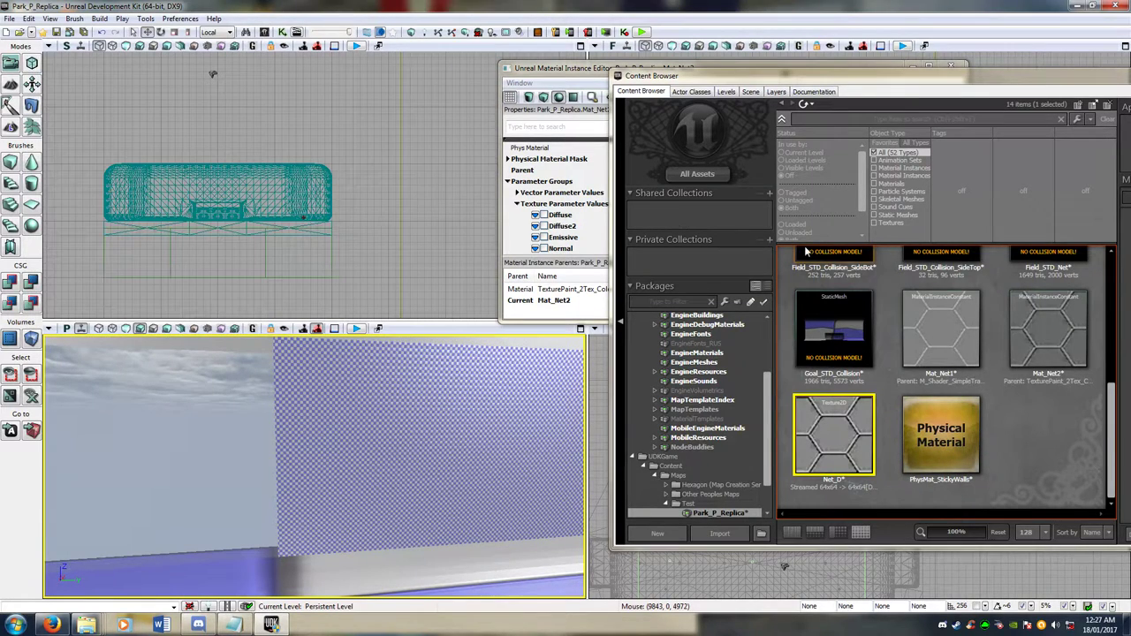
left_click_drag(1051, 319, 521, 443)
right_click_drag(520, 442, 442, 502)
Build everything in the level, allow SwarmAgent through the Windows Firewall and close the two map check message windows
left_click(99, 19)
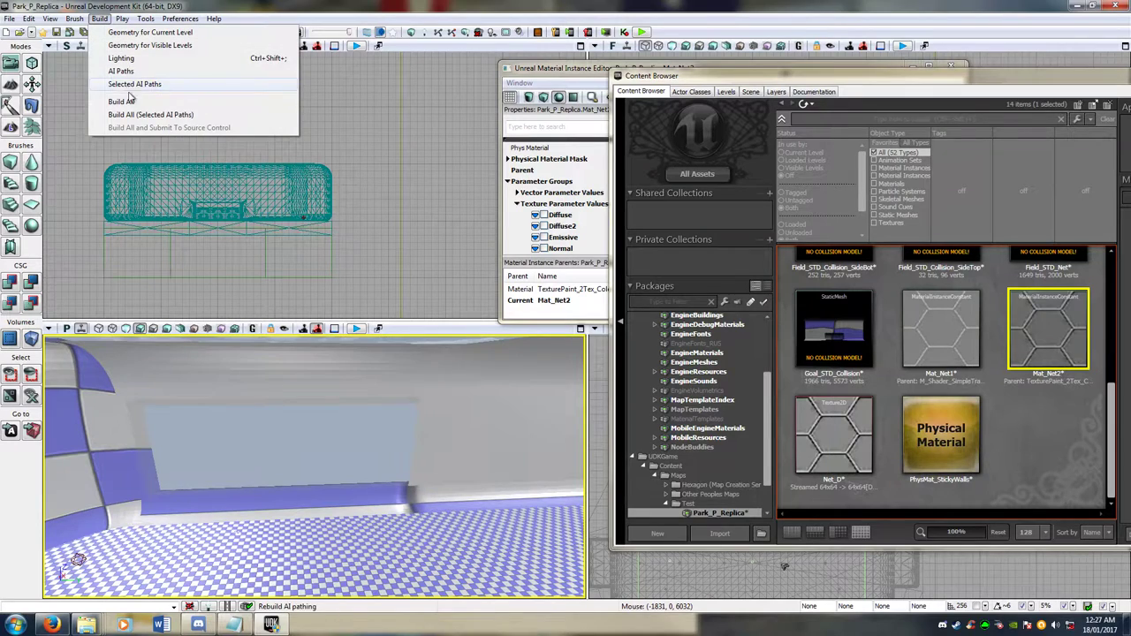
left_click(132, 99)
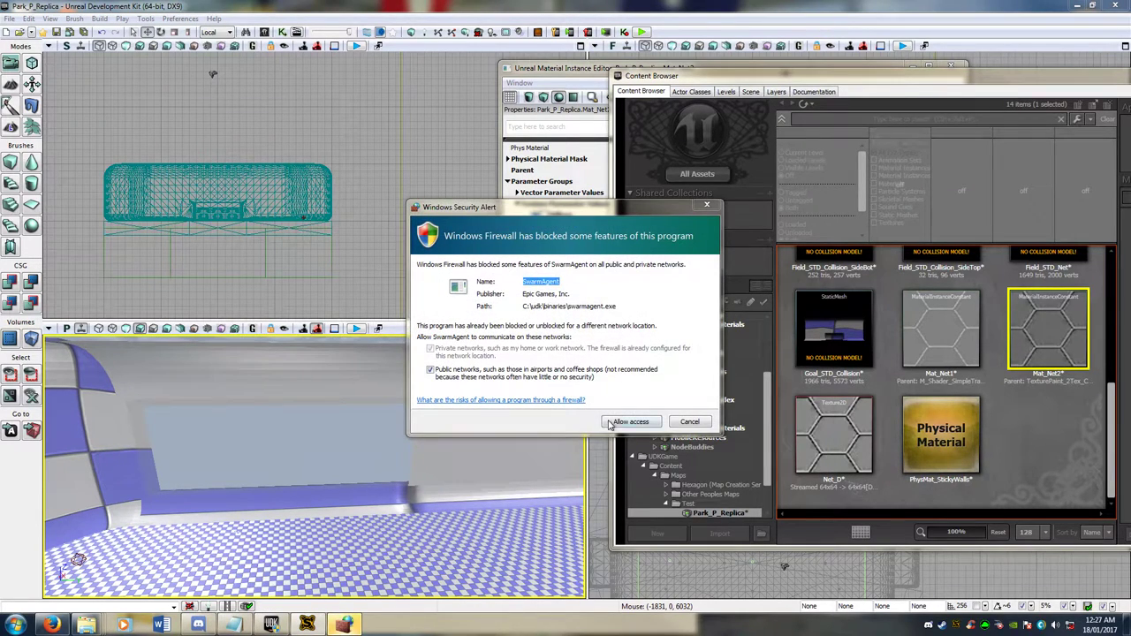
left_click(612, 422)
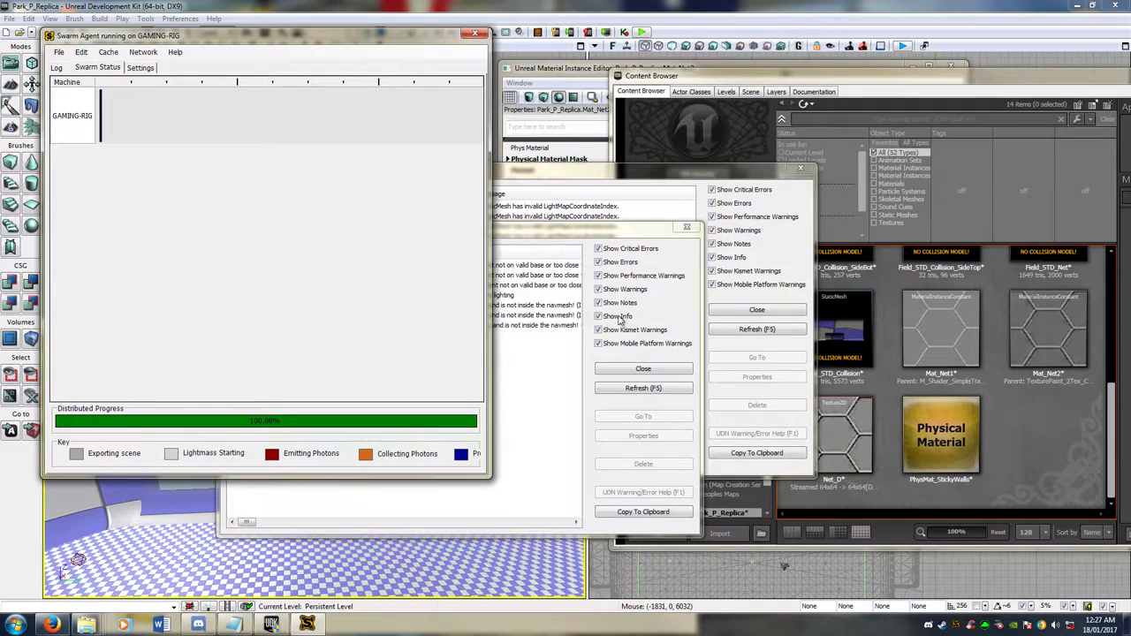
left_click(689, 230)
left_click(799, 170)
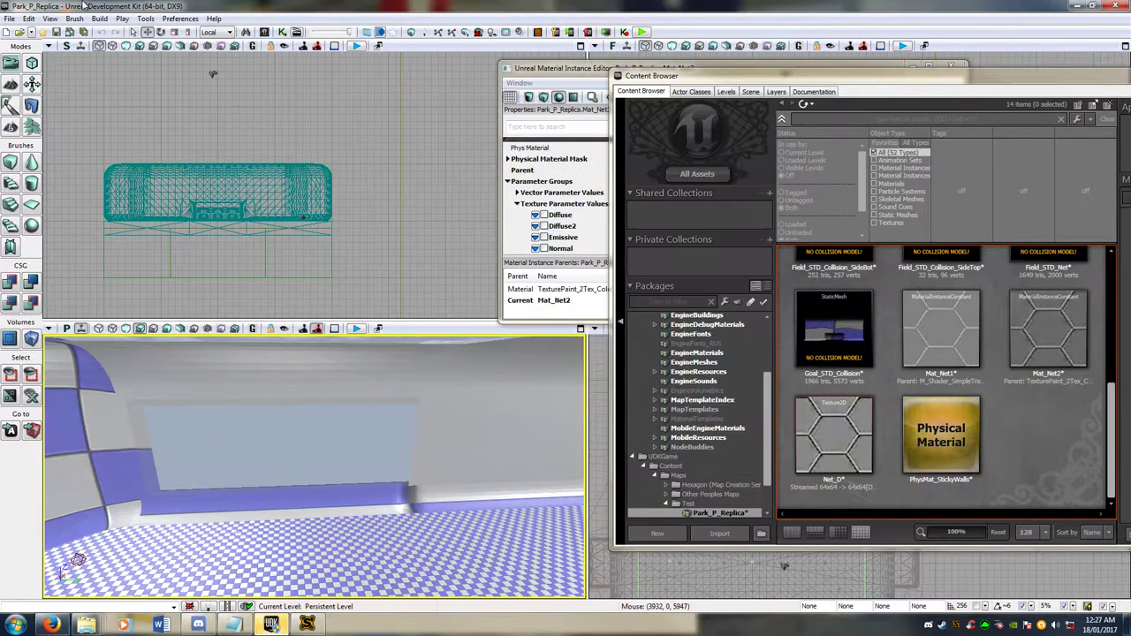
Save all levels and packages, including the Park_P_Replica map
left_click(11, 19)
left_click(10, 18)
left_click(10, 19)
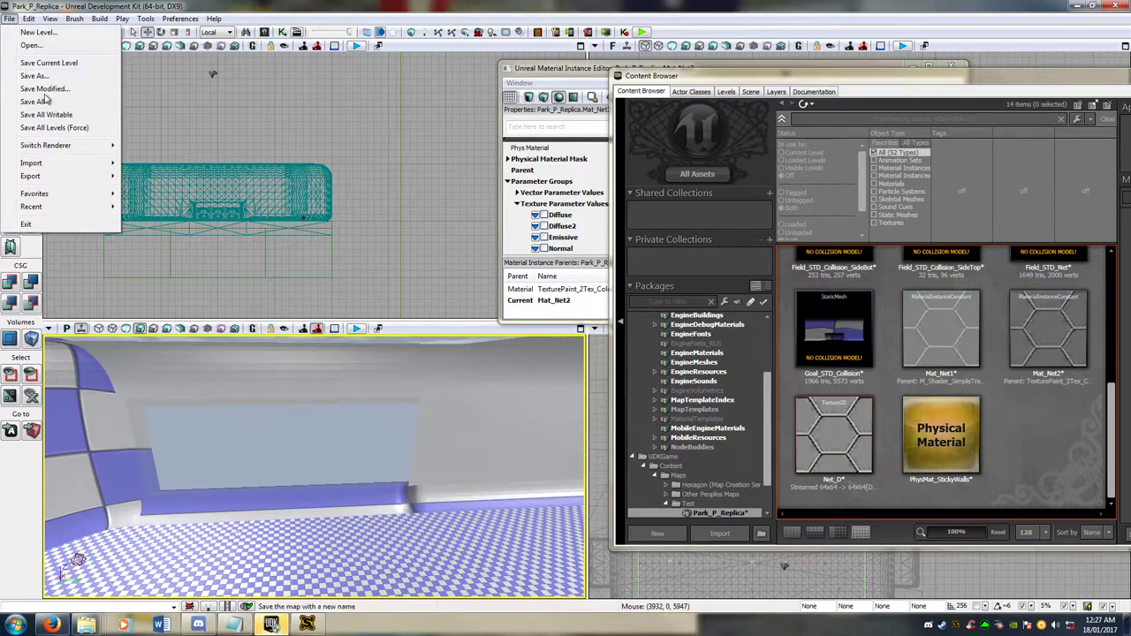
left_click(35, 108)
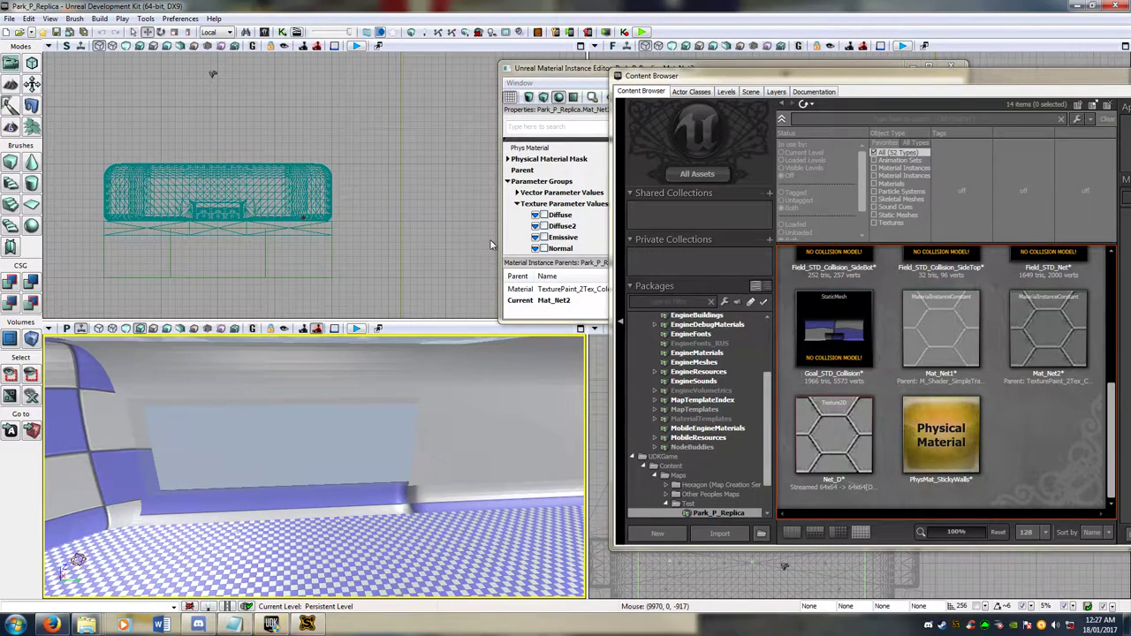
scroll(704, 477, "down", 2)
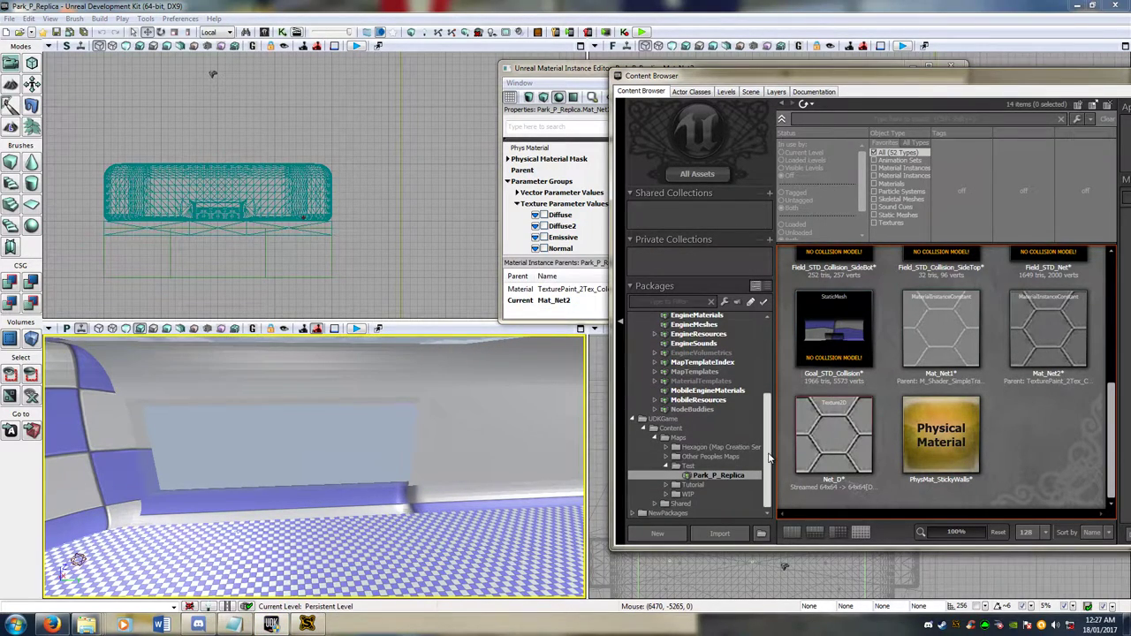
Switch to the Test folder in Windows Explorer and duplicate Park_P_Replica.udk within the same folder
mouse_move(85, 624)
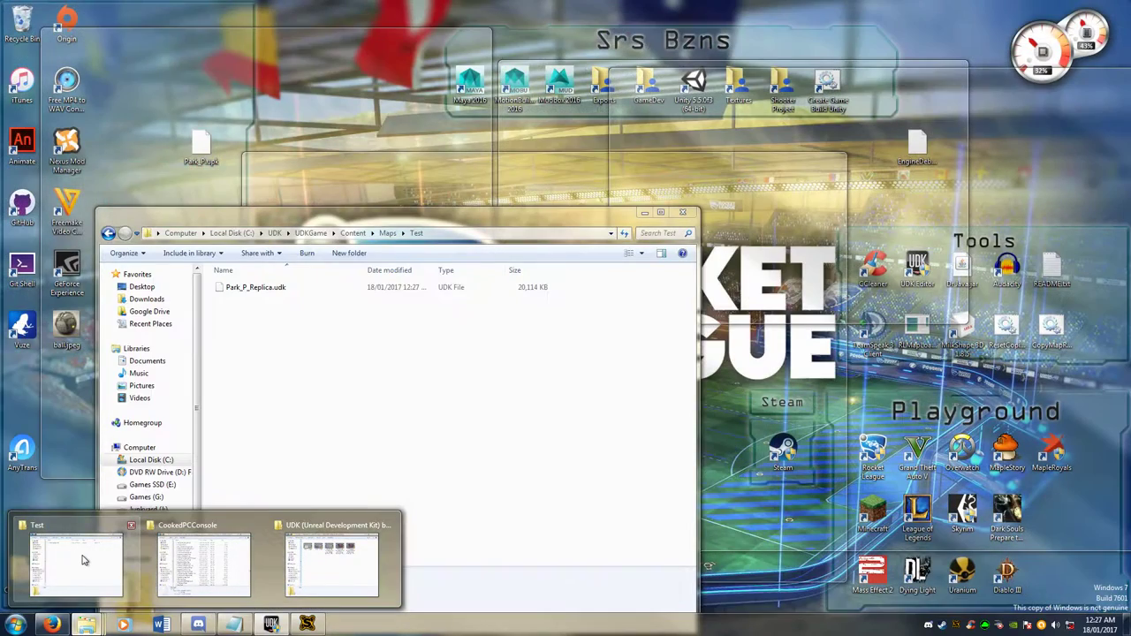
left_click(71, 554)
left_click(270, 288)
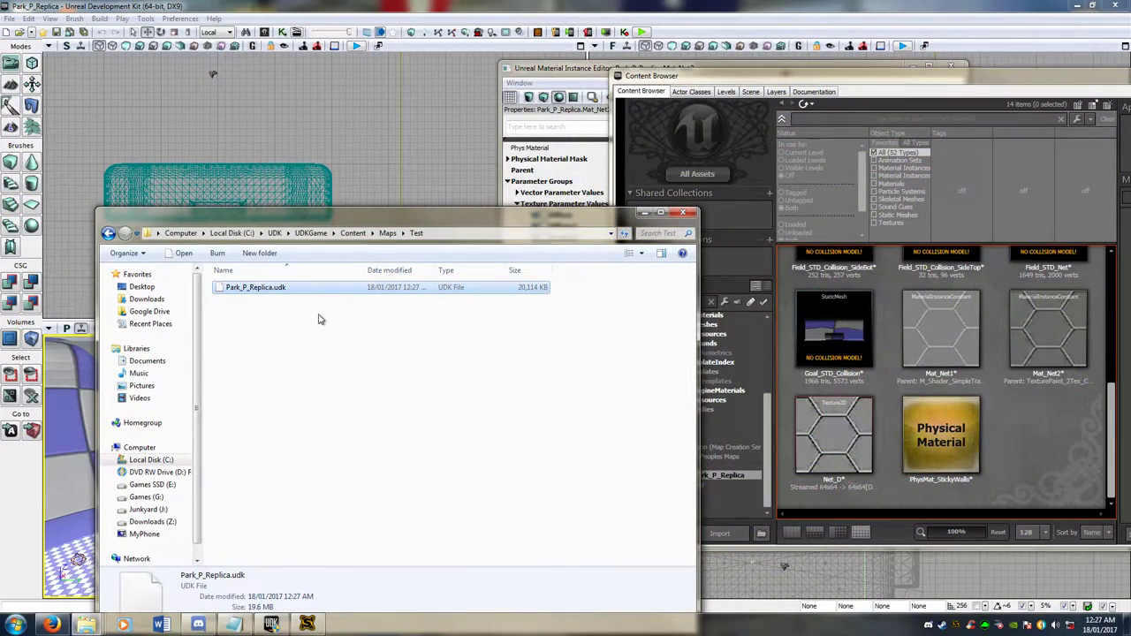
key("ctrl+c")
key("ctrl+v")
left_click(247, 291)
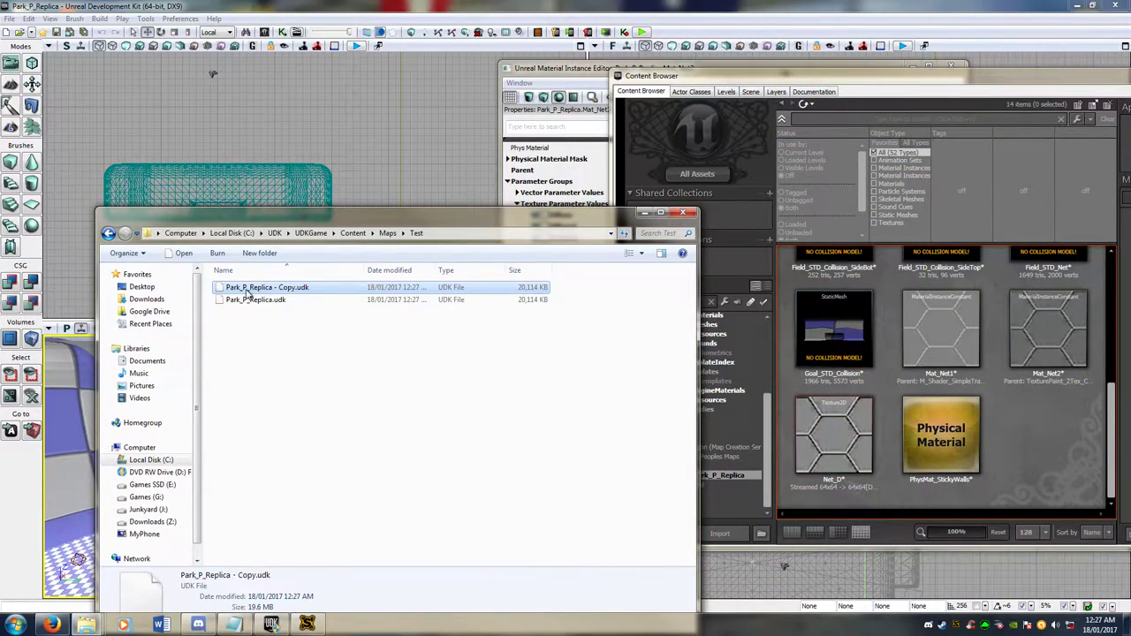
left_click_drag(250, 288, 304, 288)
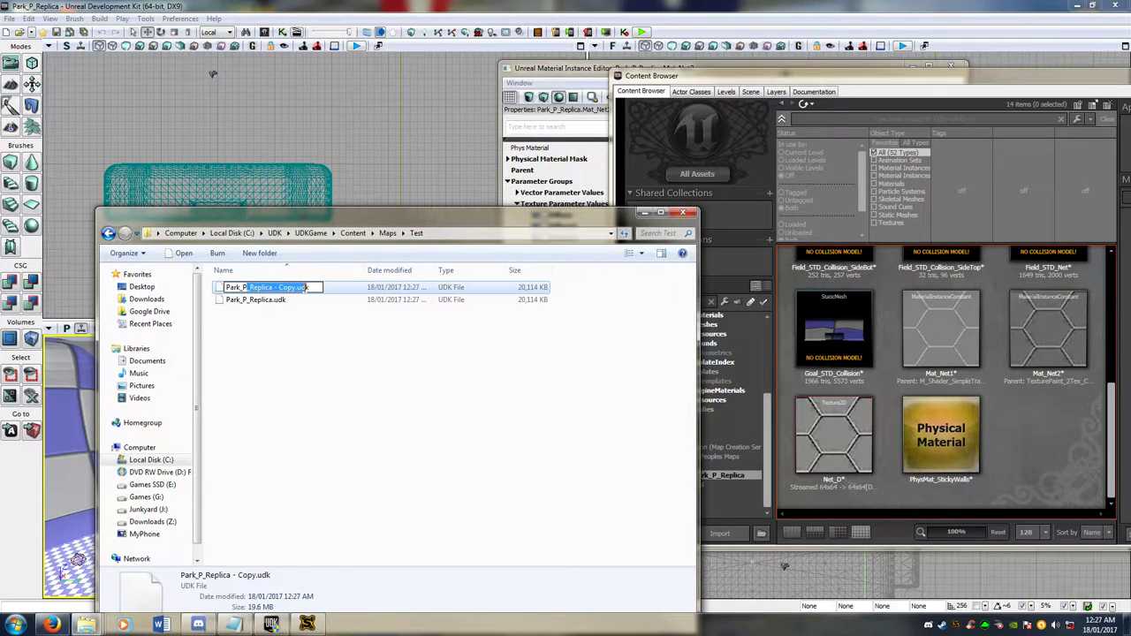
key("BackSpace")
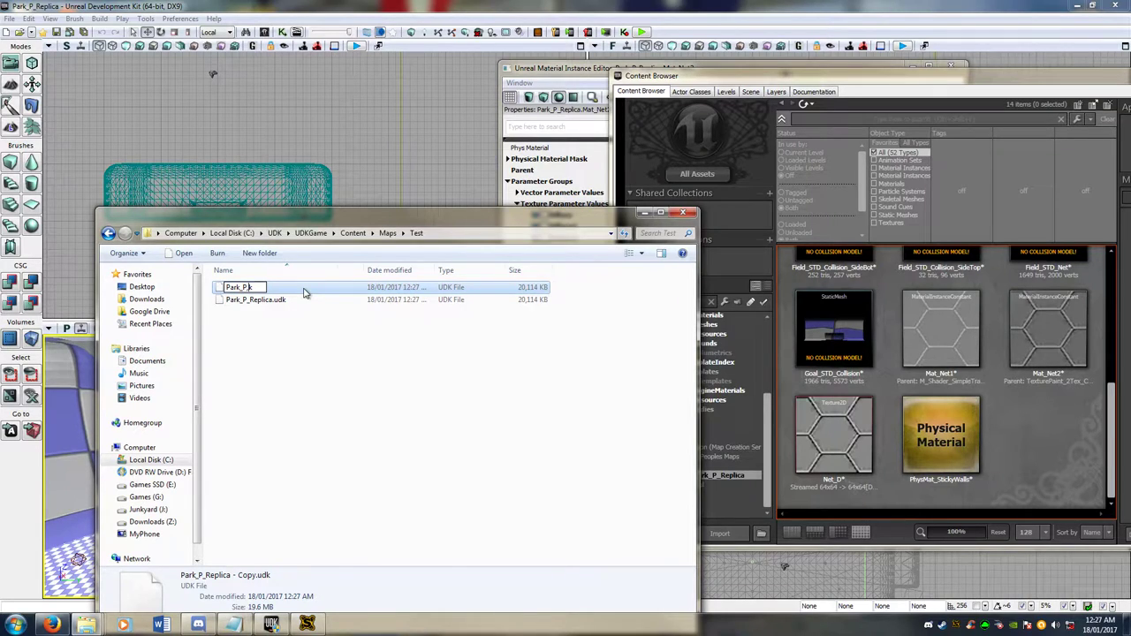
type(".upk")
key("Return")
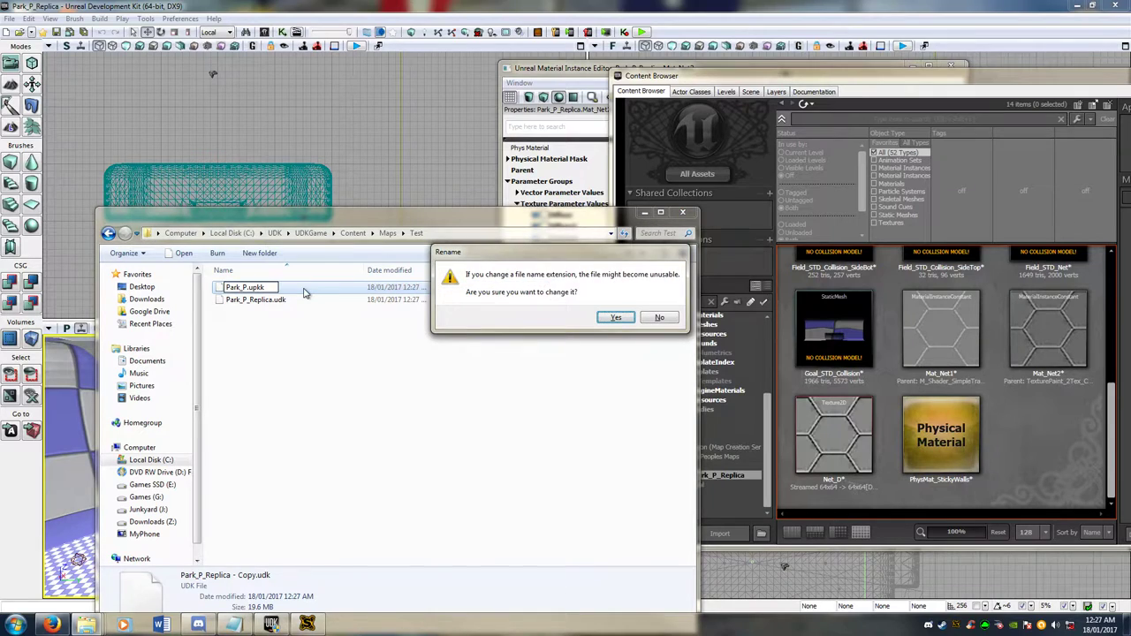
key("Escape")
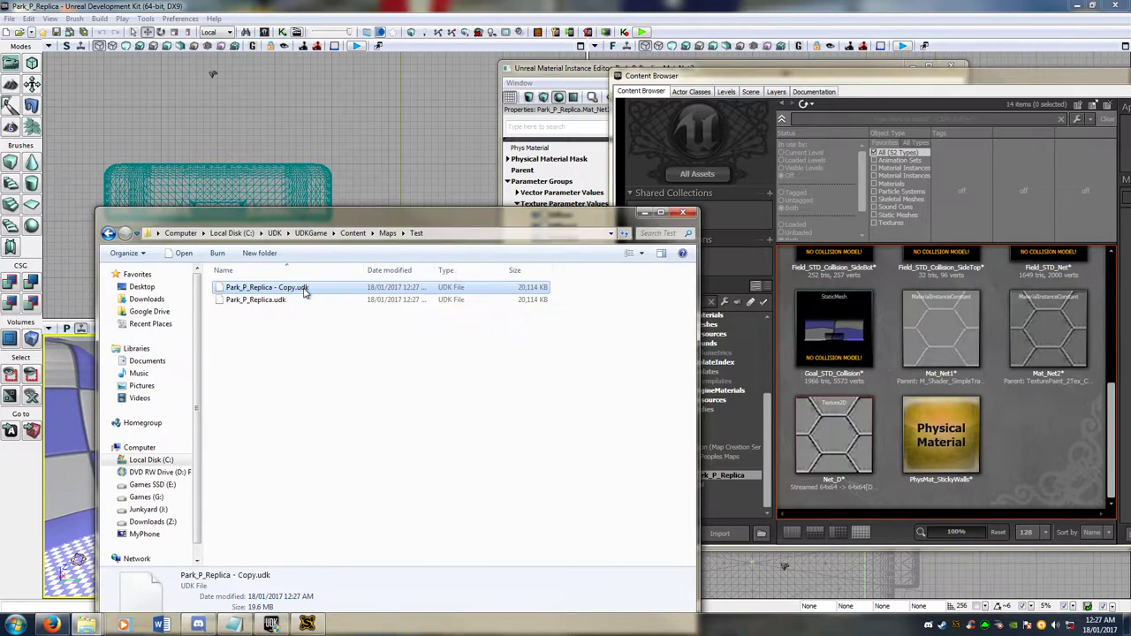
Rename the copied Park_P_Replica file to Park_P.upk and accept the file extension change
left_click(249, 289)
left_click_drag(249, 290, 303, 287)
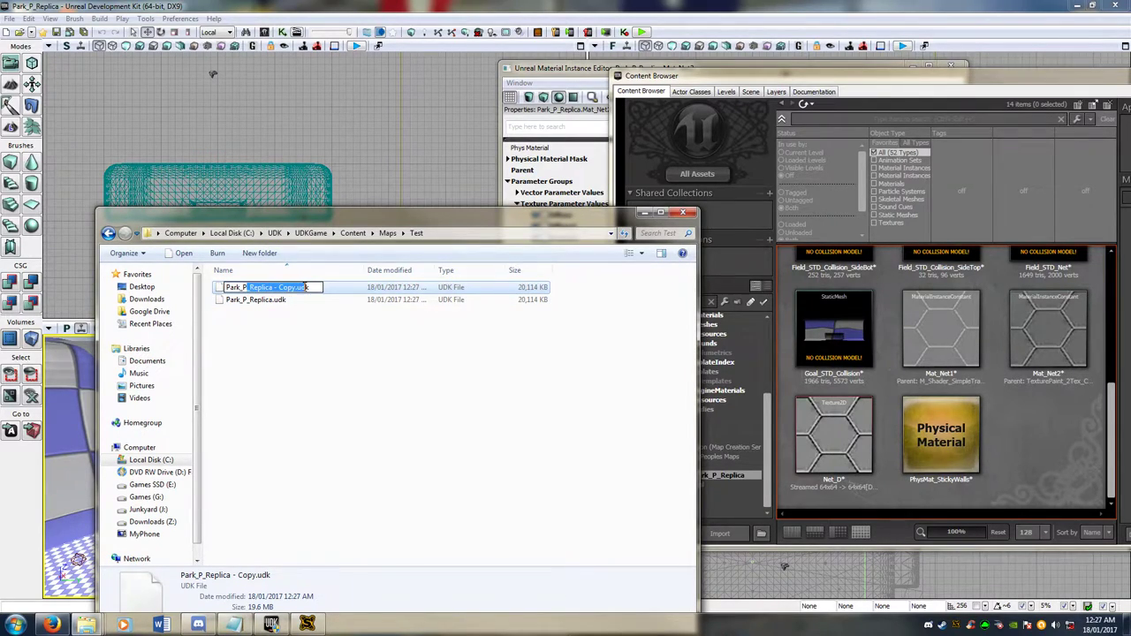
type(".upk")
key("Return")
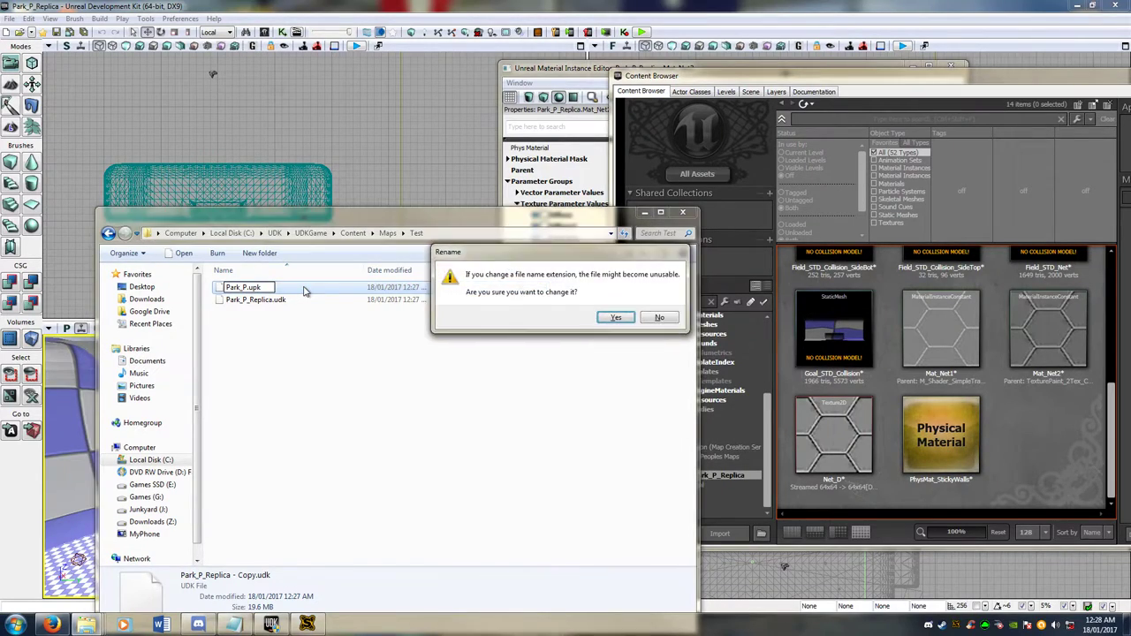
key("Return")
Copy Park_P.upk from the Test folder into Rocket League's CookedPCConsole folder, replacing the existing file
mouse_move(86, 624)
left_click(212, 565)
left_click_drag(223, 289, 733, 283)
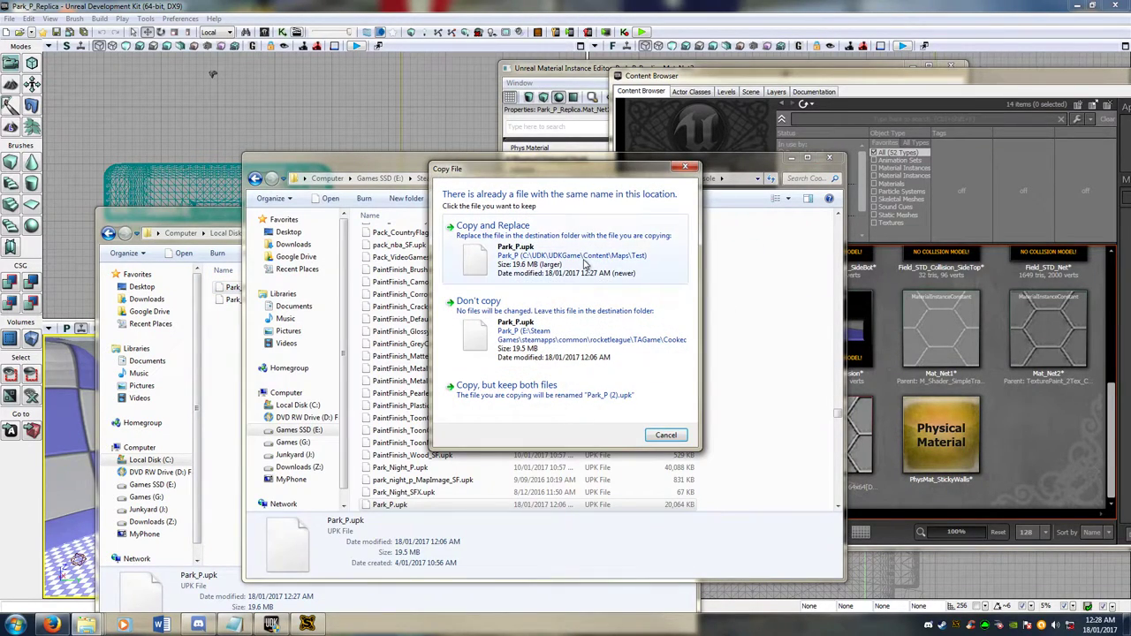
left_click(584, 263)
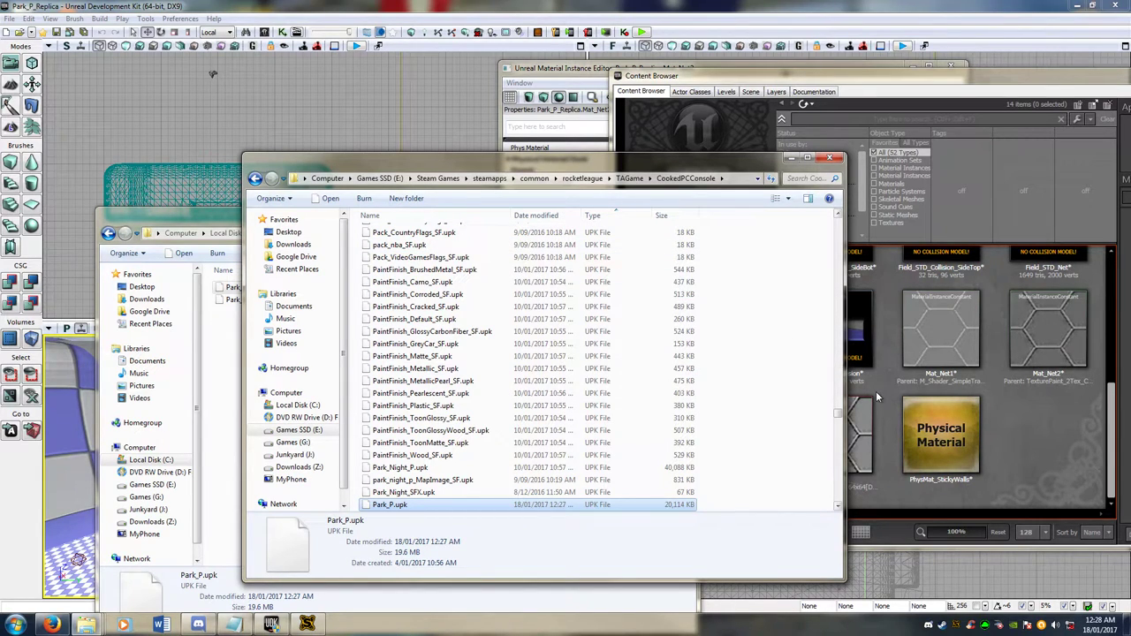
Switch to the desktop and launch Rocket League, allowing it to make changes and playing despite the Steam Cloud sync warning
key("super+d")
double_click(884, 465)
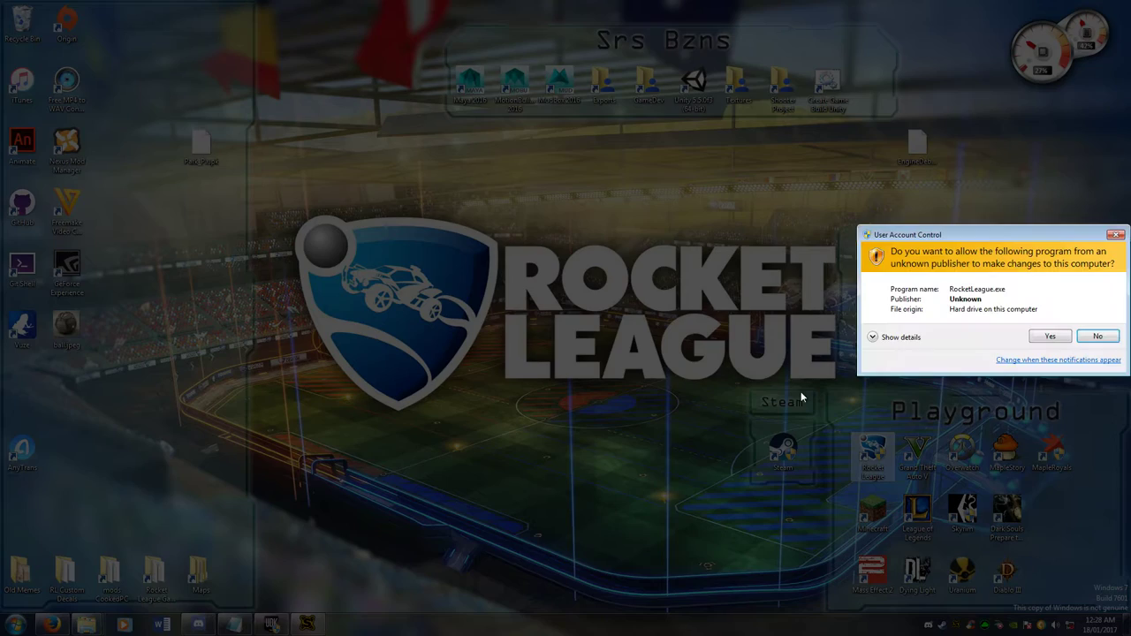
left_click(1044, 336)
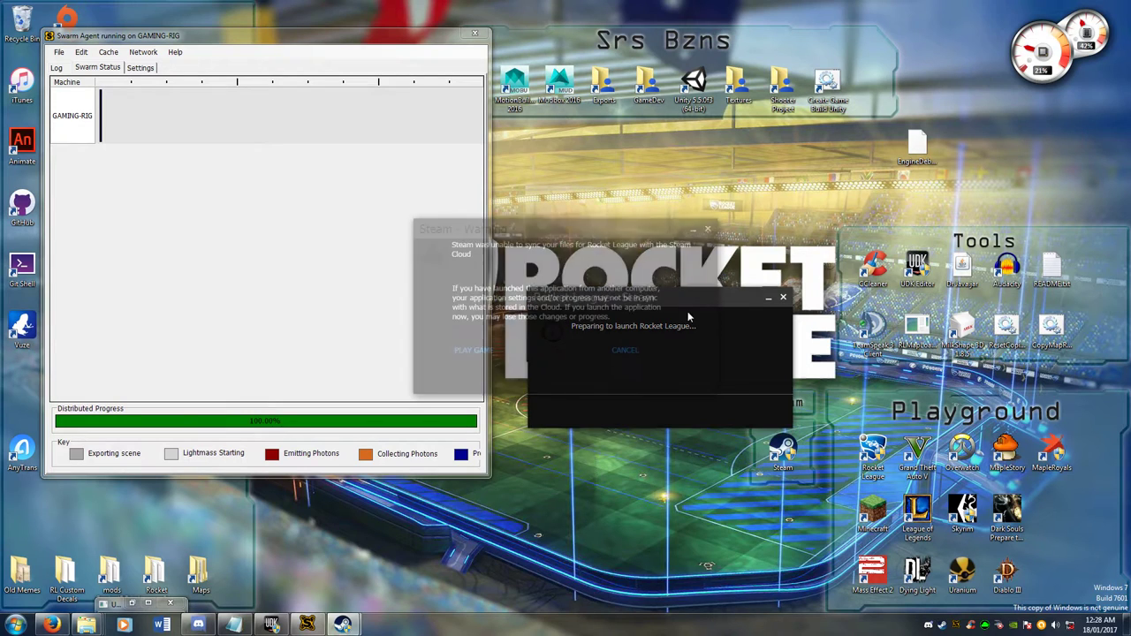
left_click(510, 350)
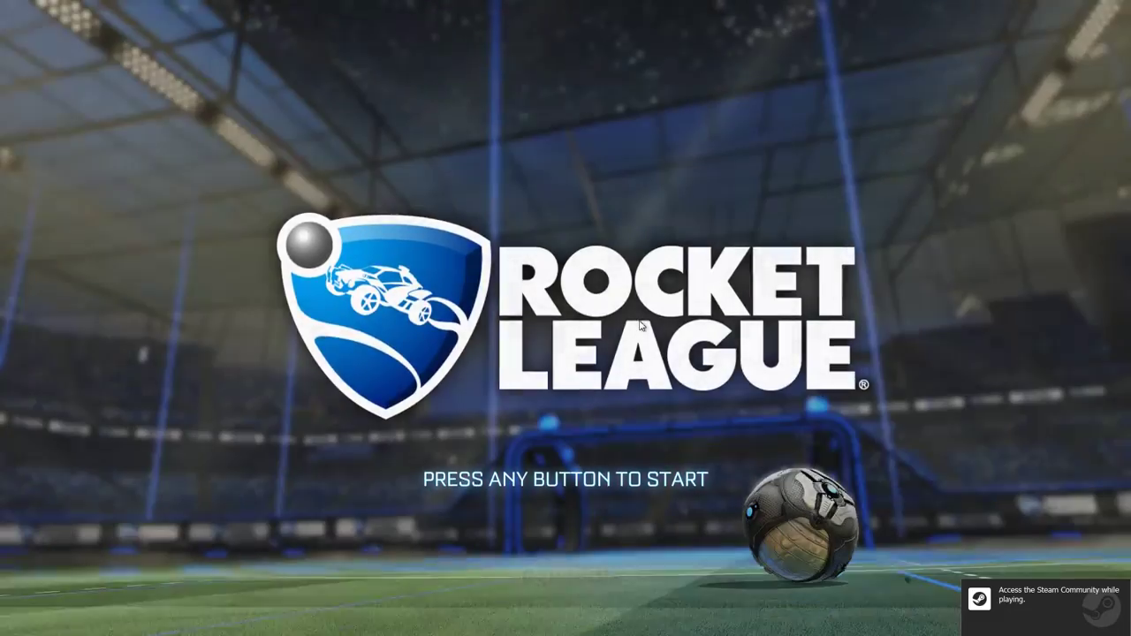
Pass the Rocket League title screen and start a training session to load the replaced Park_P map
left_click(639, 320)
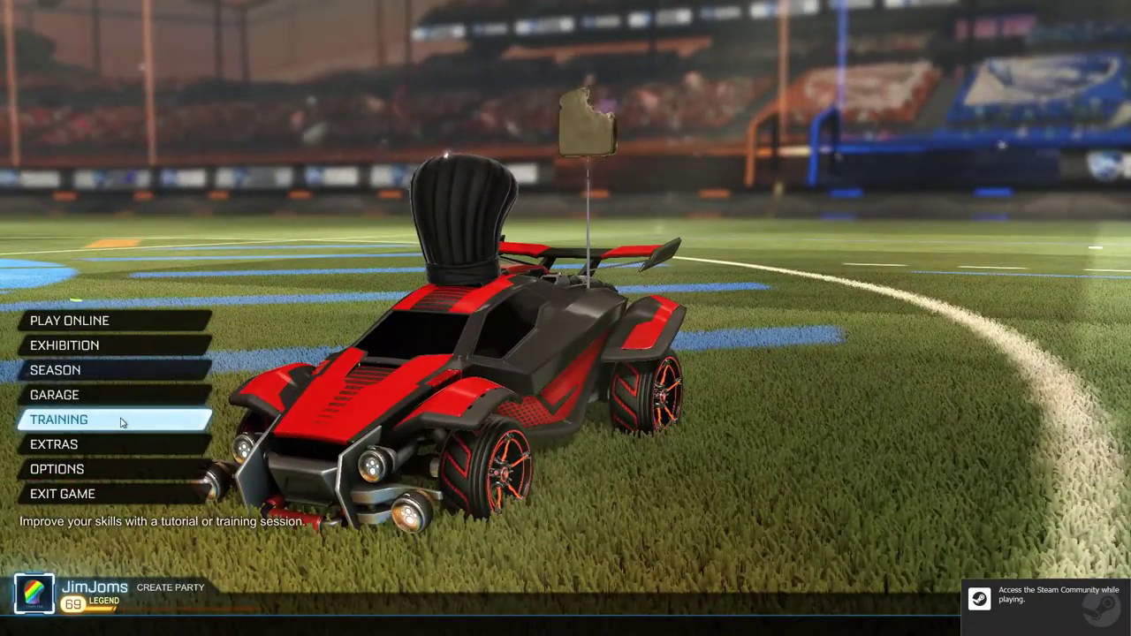
left_click(122, 421)
left_click(454, 256)
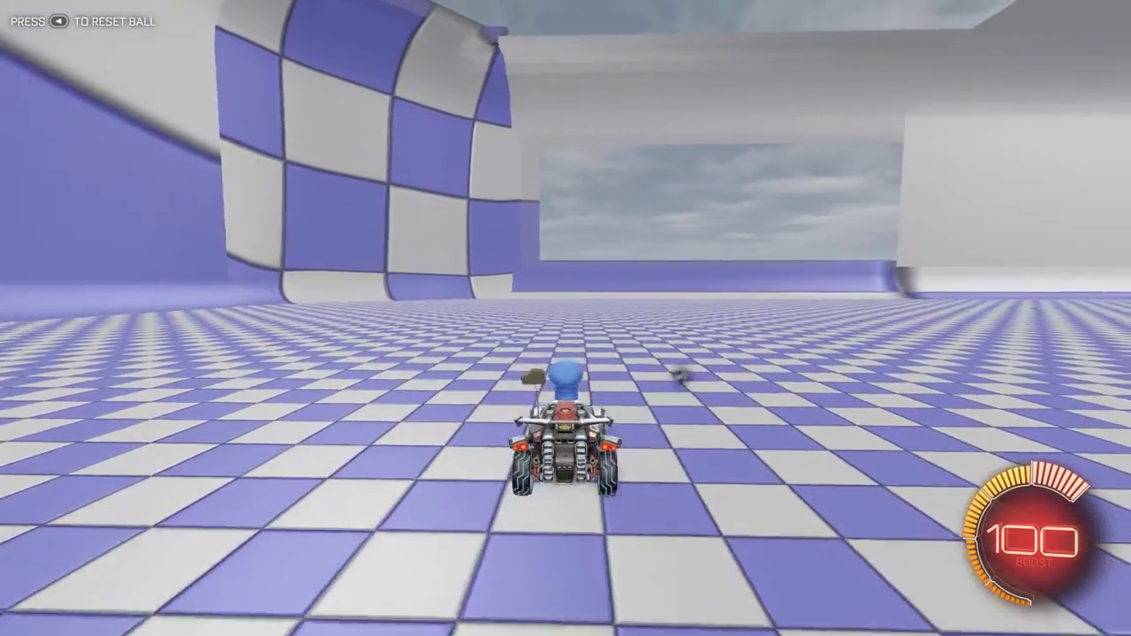
Drive the car across the checkered arena and up its walls to examine the hexagonal net surfaces in the game
key("w")
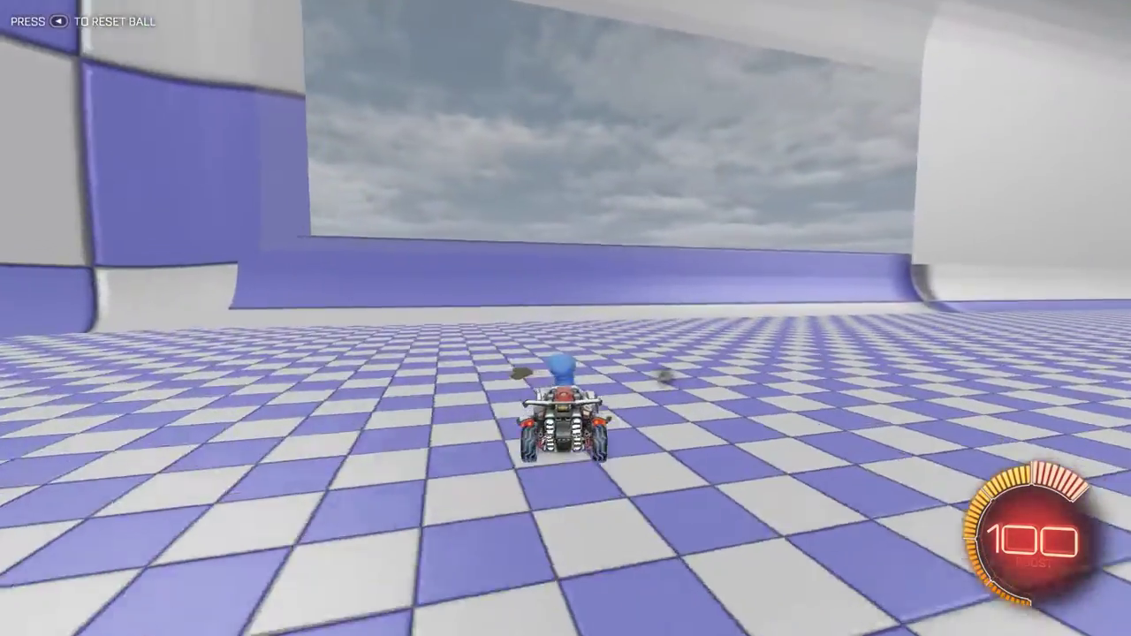
key("w")
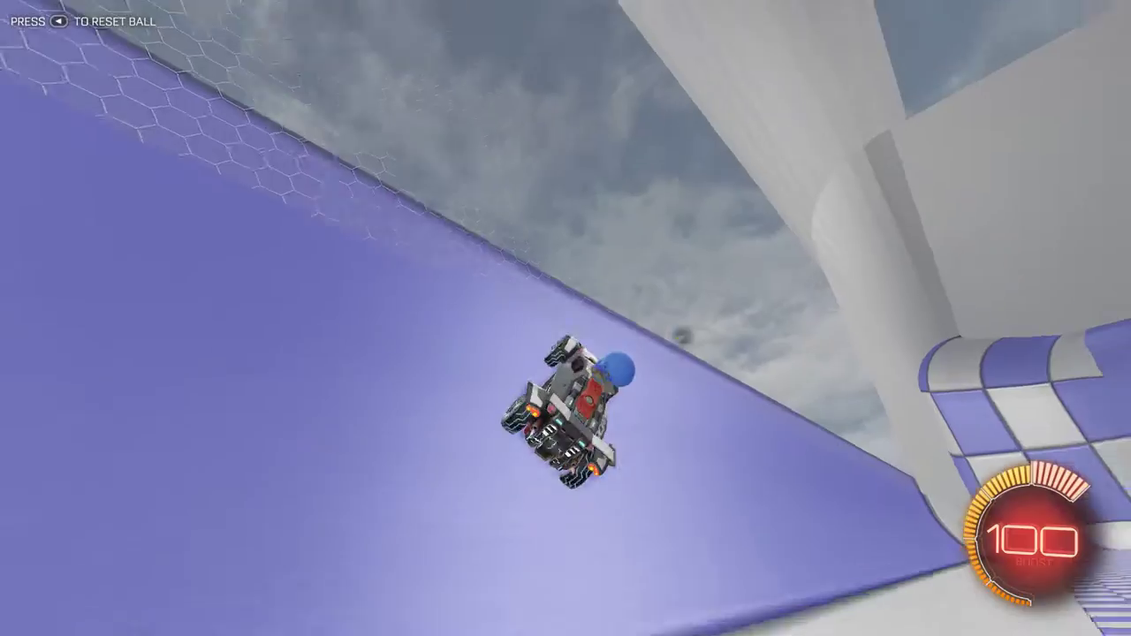
key("w")
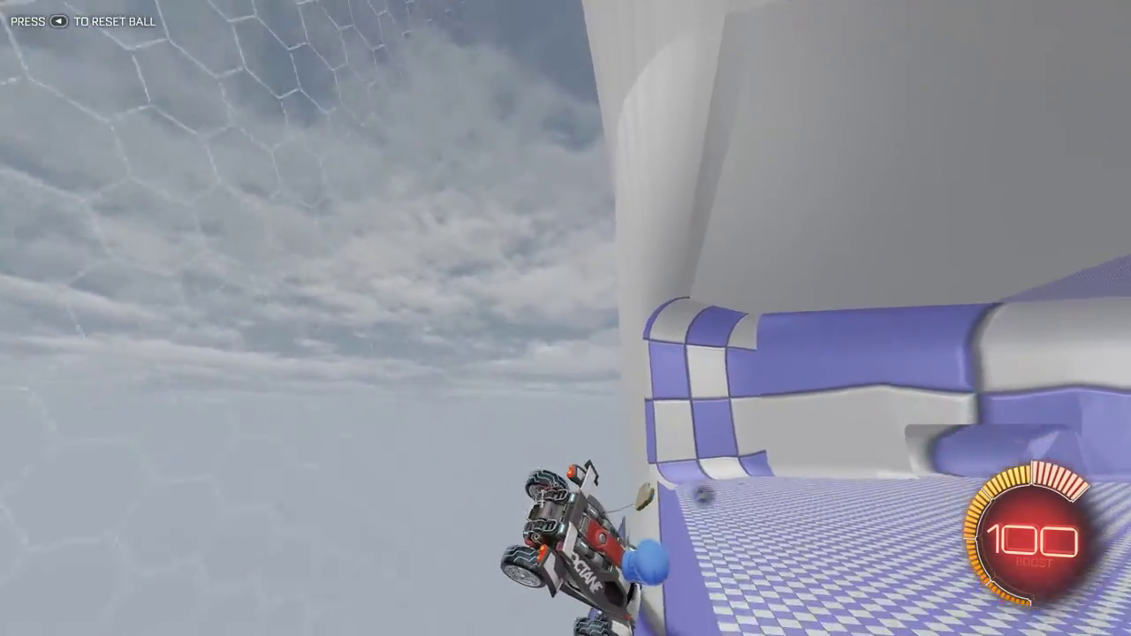
key("w")
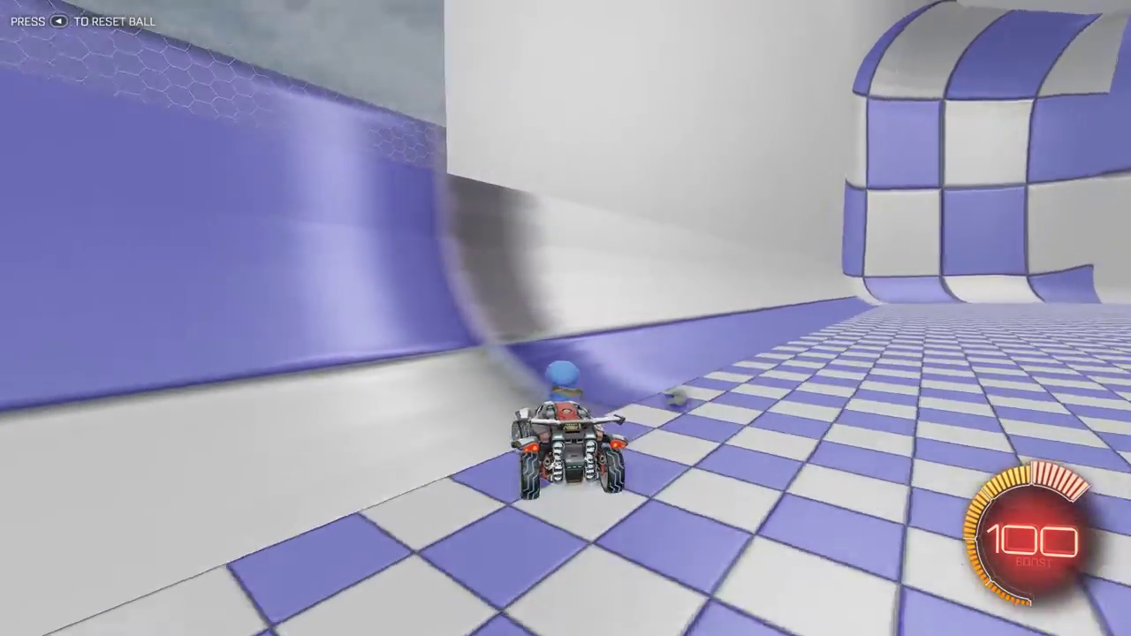
key("w")
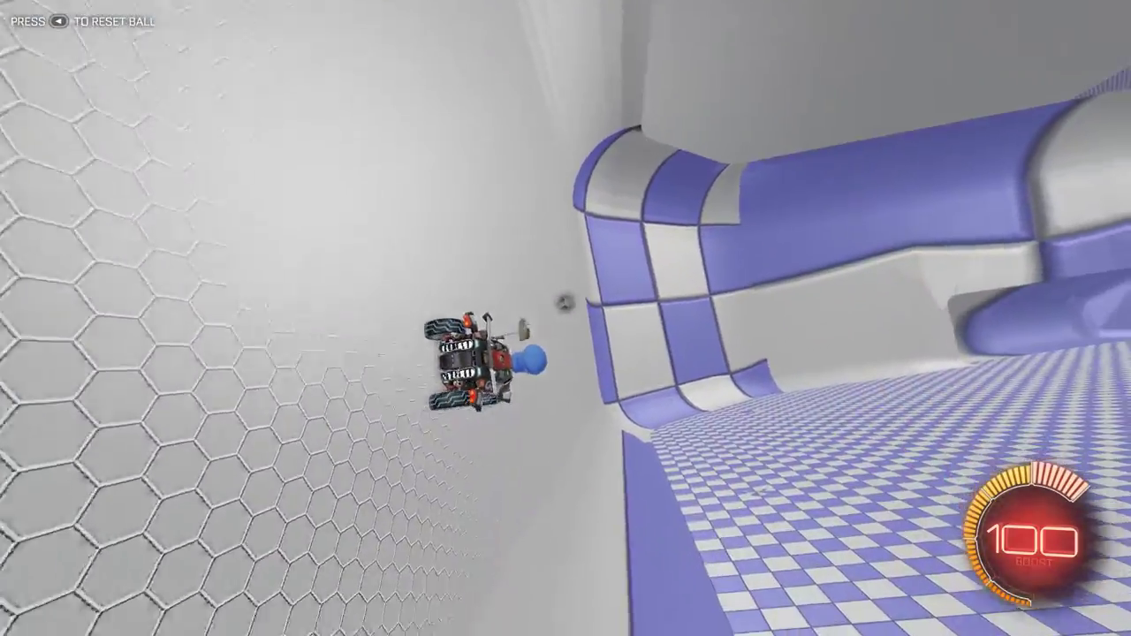
key("w")
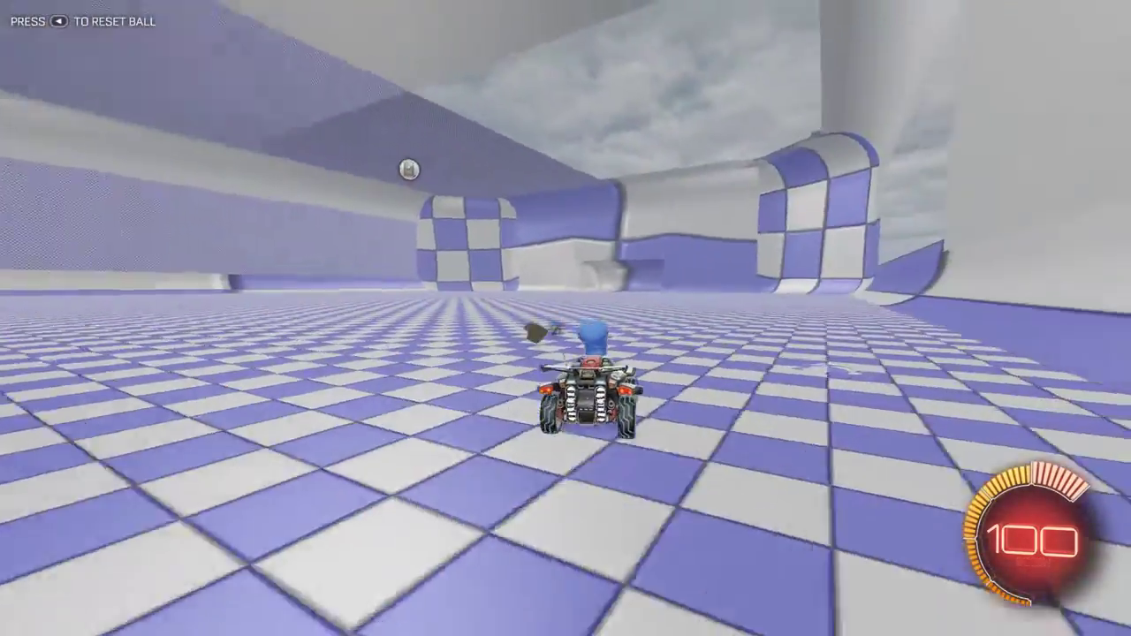
key("d")
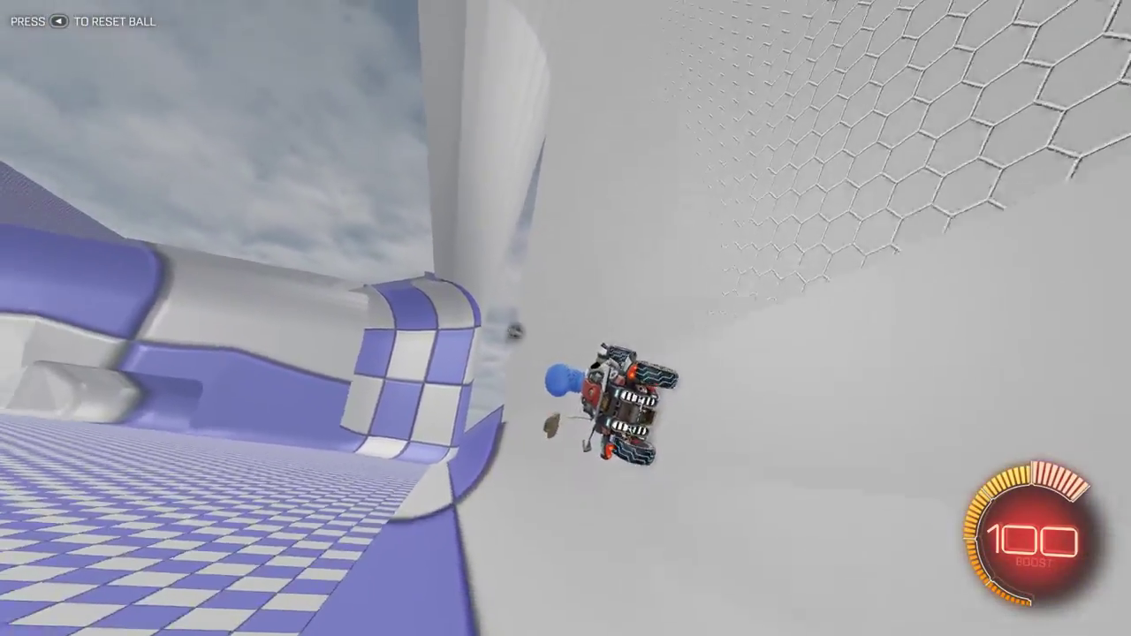